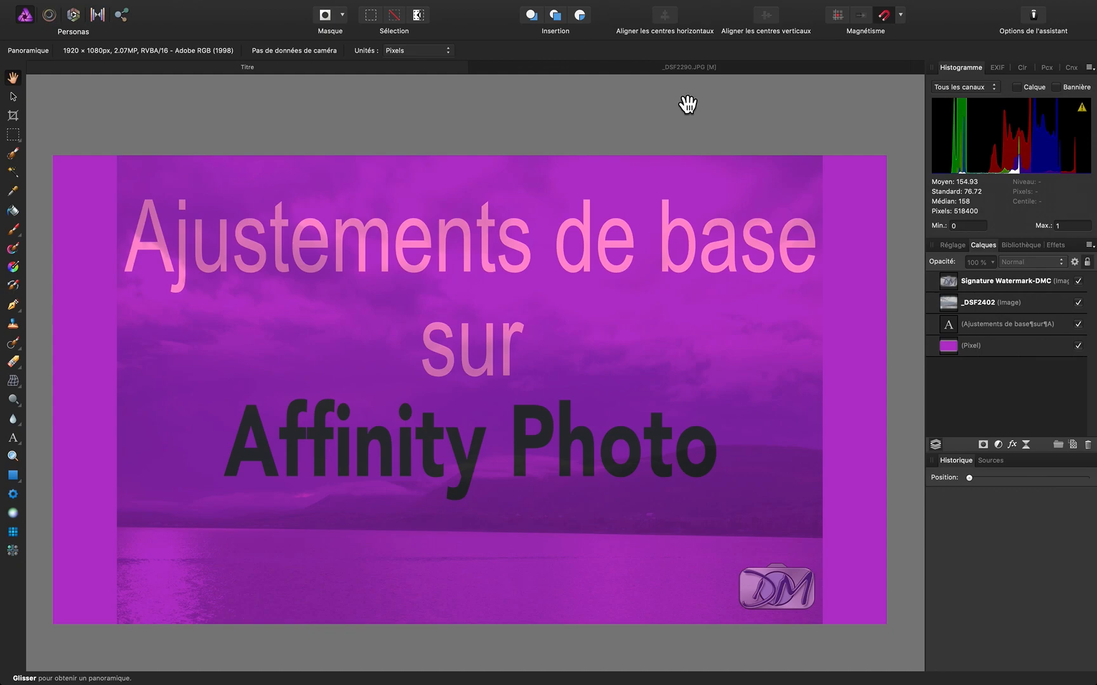
- Switch to the _DSF2290.JPG photo and add a Niveaux adjustment to it
{"action": "left_click", "coordinate": [680, 72]}
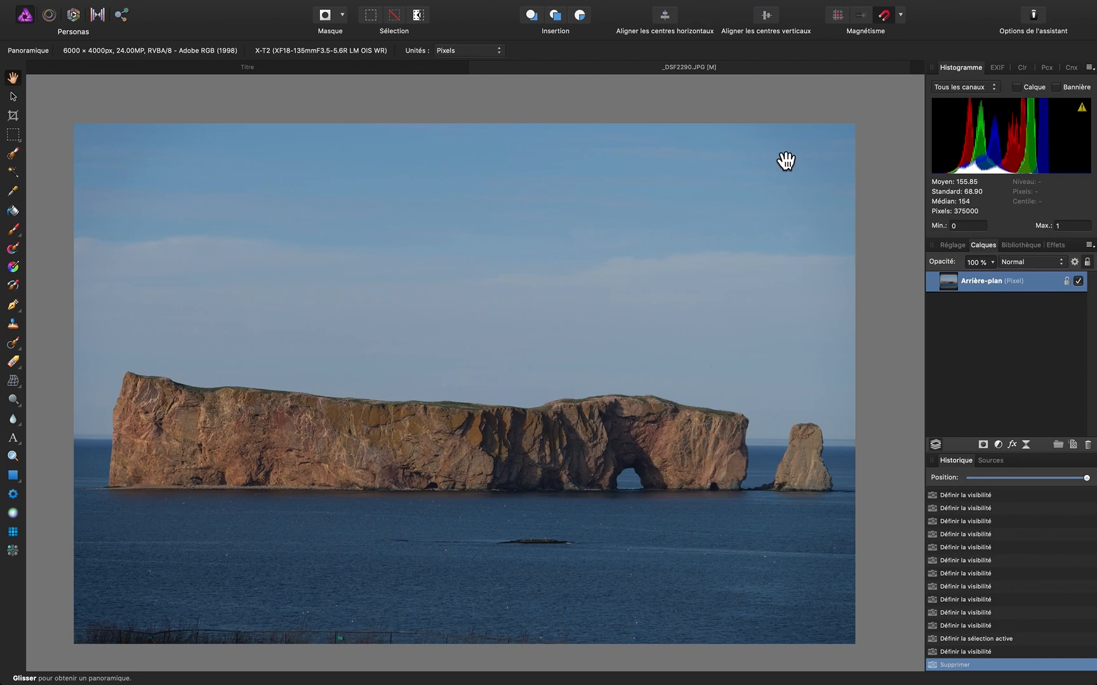
{"action": "left_click", "coordinate": [956, 248]}
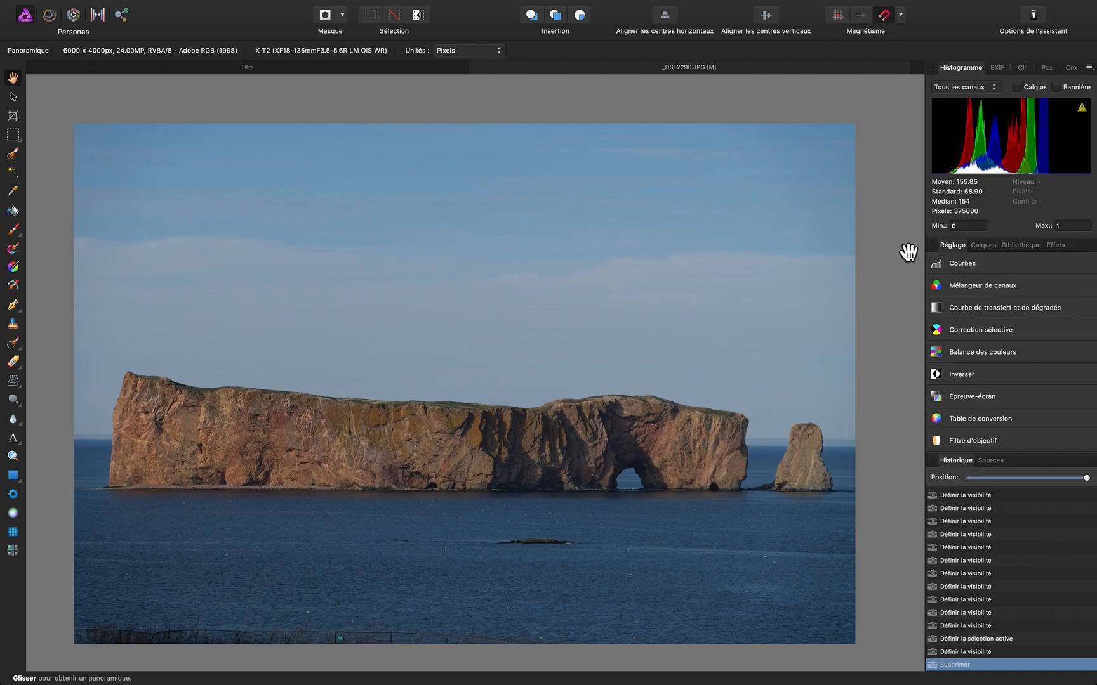
{"action": "scroll", "coordinate": [907, 252], "scroll_direction": "up", "scroll_amount": 3}
{"action": "scroll", "coordinate": [850, 266], "scroll_direction": "down", "scroll_amount": 2}
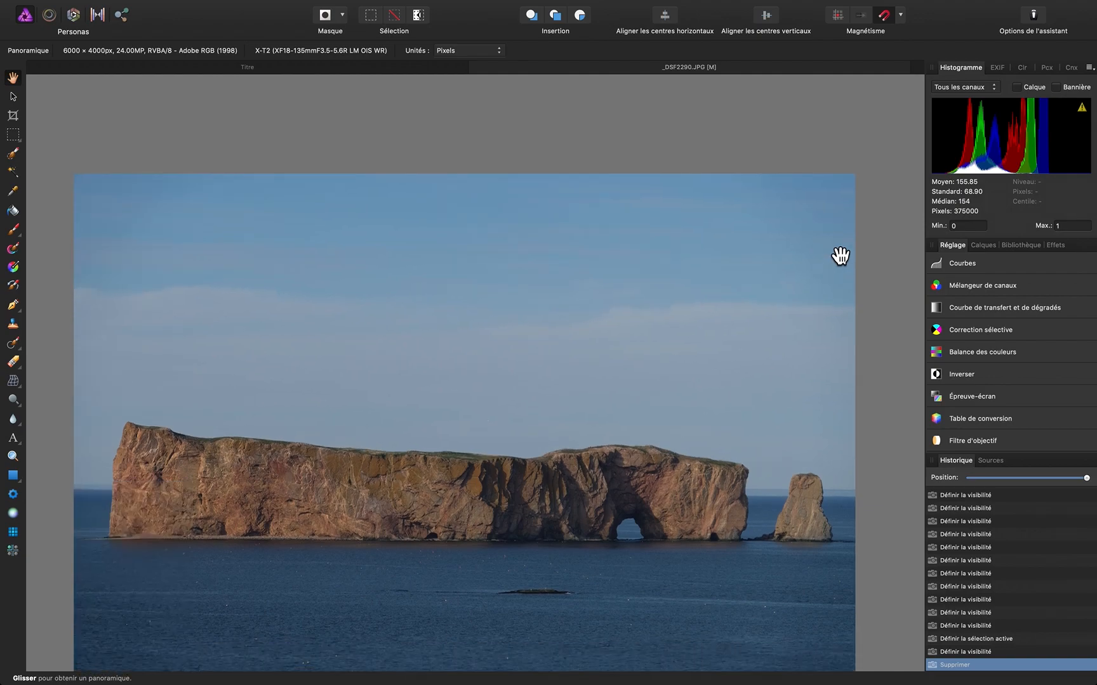
{"action": "scroll", "coordinate": [840, 256], "scroll_direction": "down", "scroll_amount": 2}
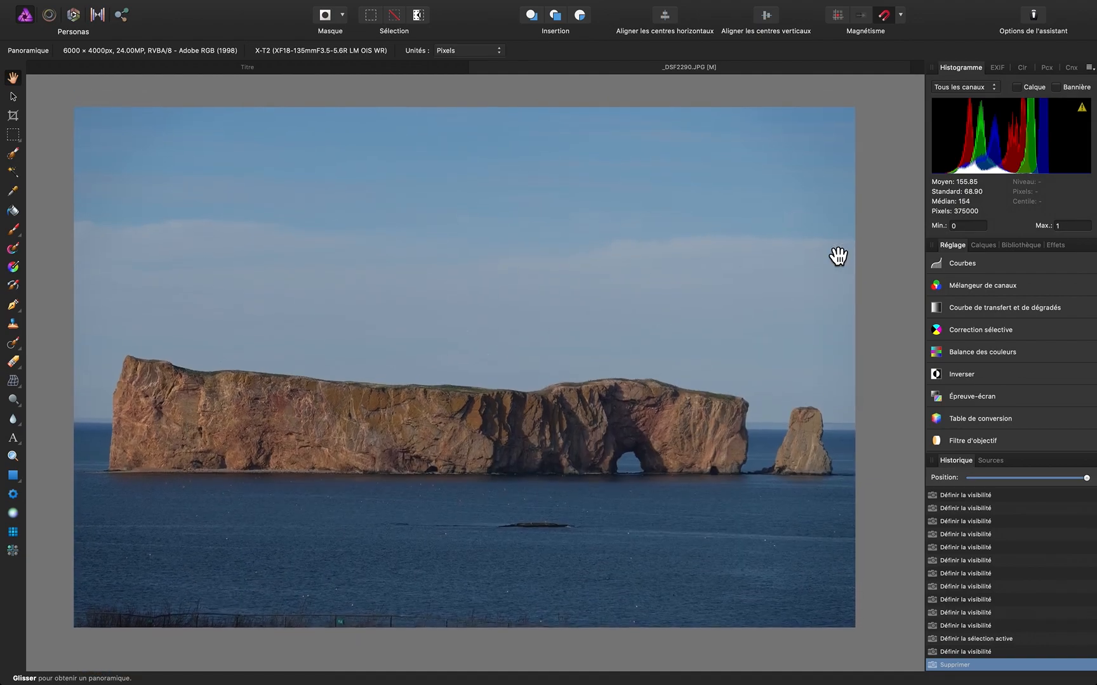
{"action": "scroll", "coordinate": [968, 274], "scroll_direction": "up", "scroll_amount": 8}
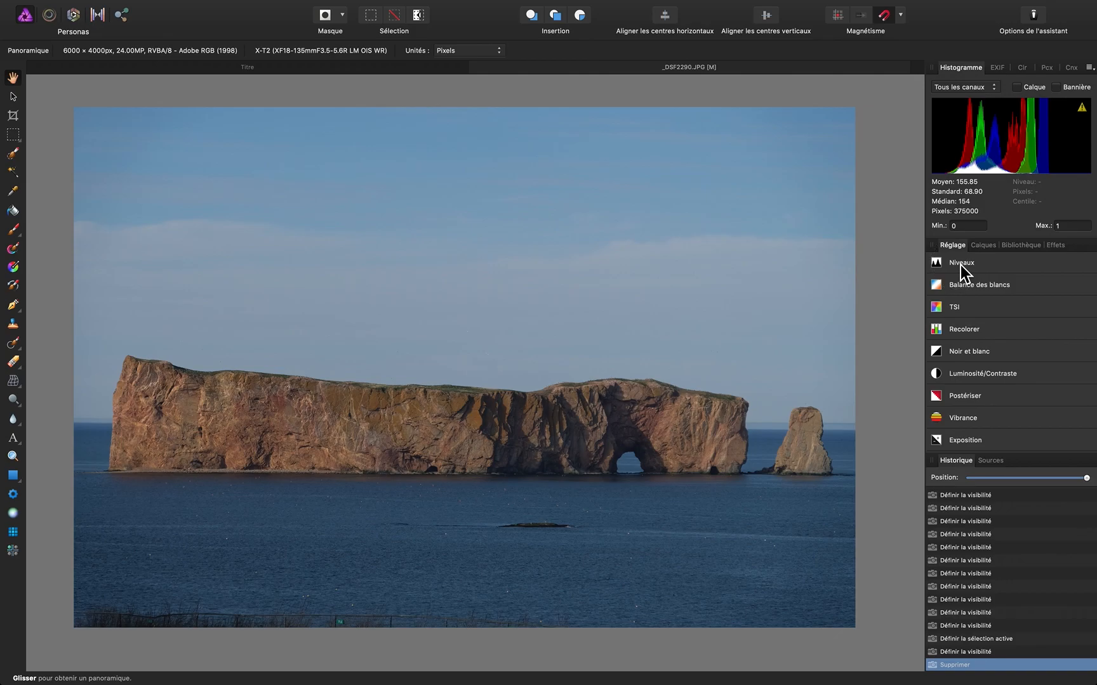
{"action": "left_click", "coordinate": [960, 265]}
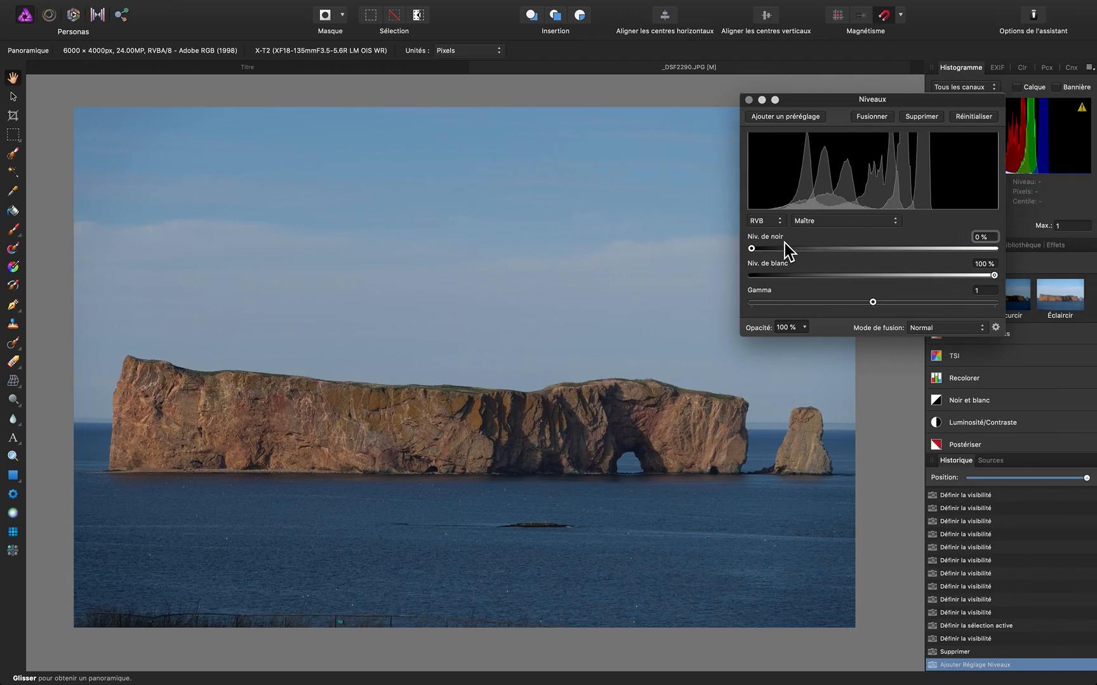
{"action": "left_click_drag", "start_coordinate": [932, 103], "coordinate": [785, 114]}
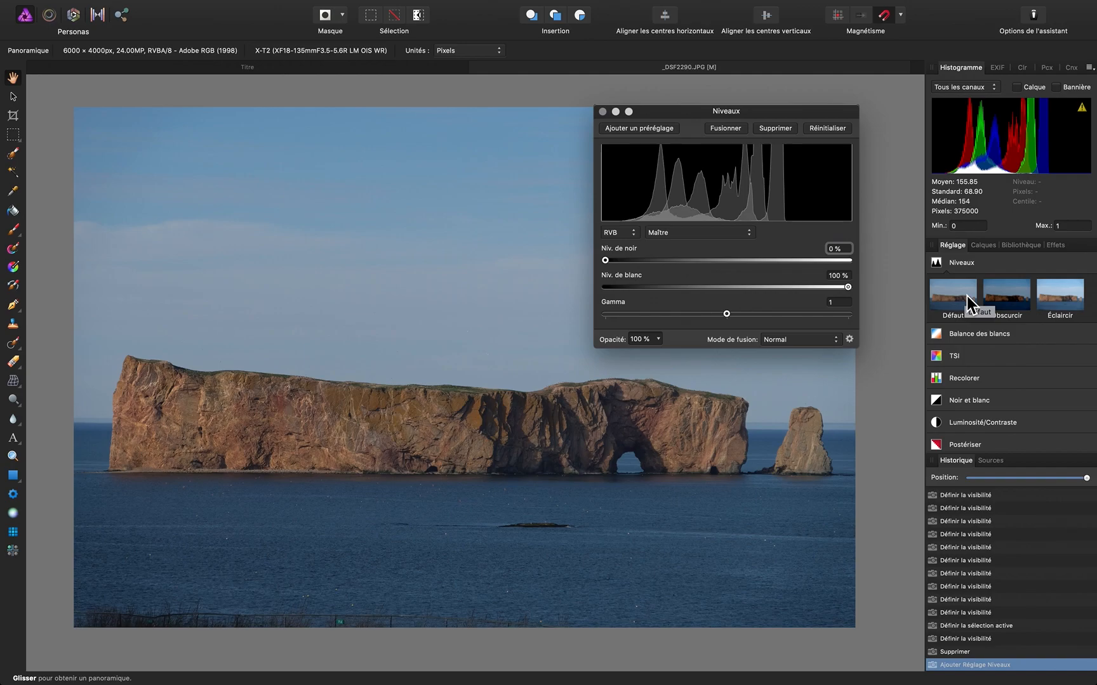
- Try the Obscurcir and Éclaircir presets of the Niveaux adjustment and restore the Défaut preset
{"action": "scroll", "coordinate": [1024, 304], "scroll_direction": "down", "scroll_amount": 3}
{"action": "scroll", "coordinate": [1022, 301], "scroll_direction": "up", "scroll_amount": 3}
{"action": "left_click", "coordinate": [1016, 300]}
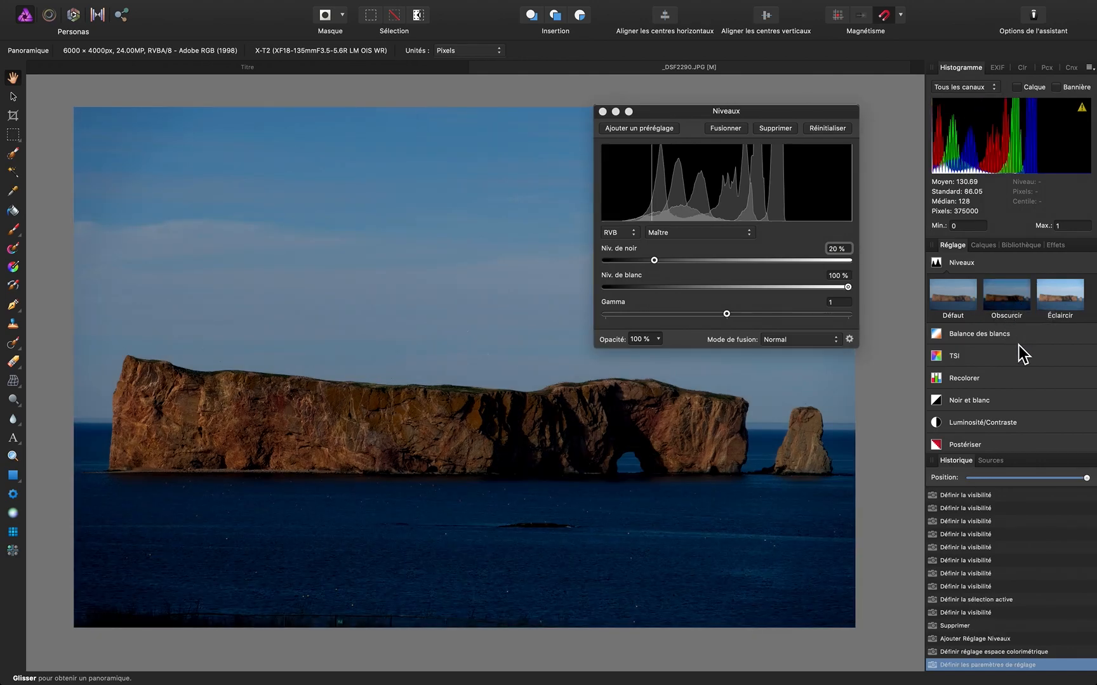
{"action": "left_click", "coordinate": [1055, 303]}
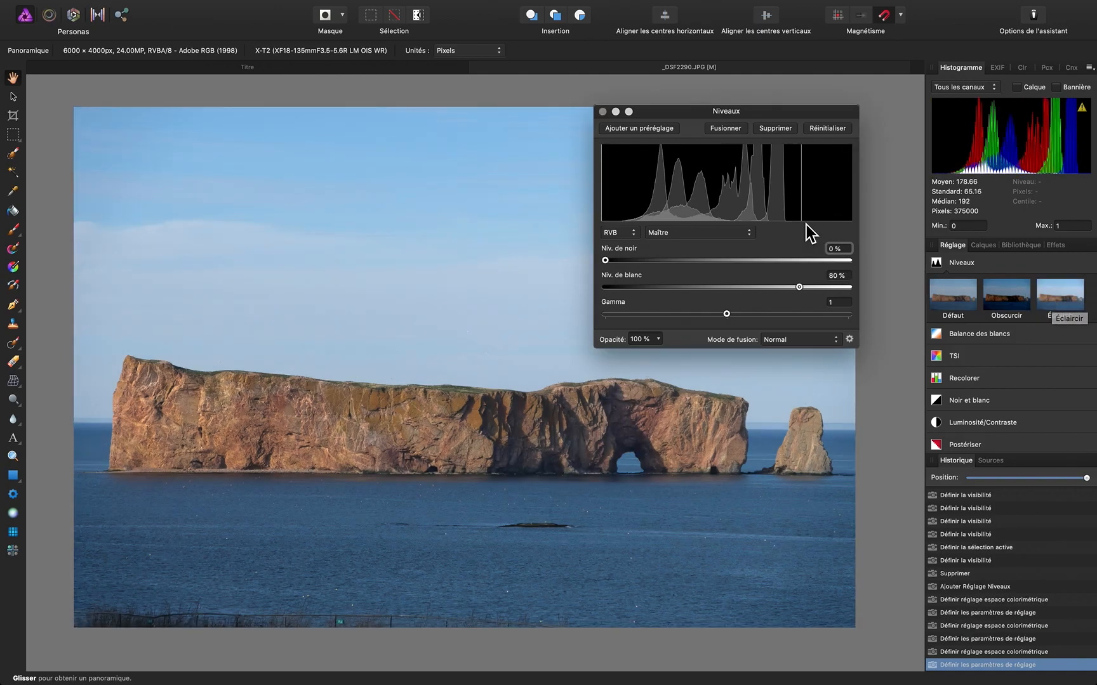
{"action": "left_click", "coordinate": [953, 296]}
{"action": "left_click", "coordinate": [953, 296]}
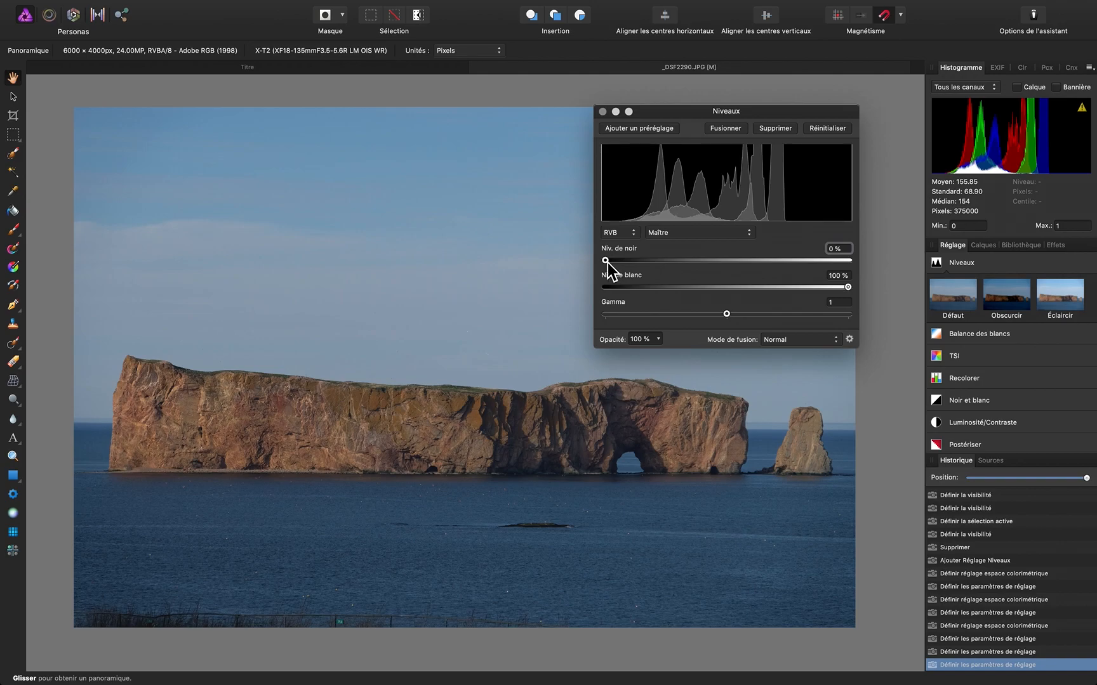
- Set the Niveaux adjustment's white level to 75 % and its black level to 8 %
{"action": "left_click_drag", "start_coordinate": [848, 286], "coordinate": [787, 287]}
{"action": "left_click_drag", "start_coordinate": [606, 262], "coordinate": [626, 263]}
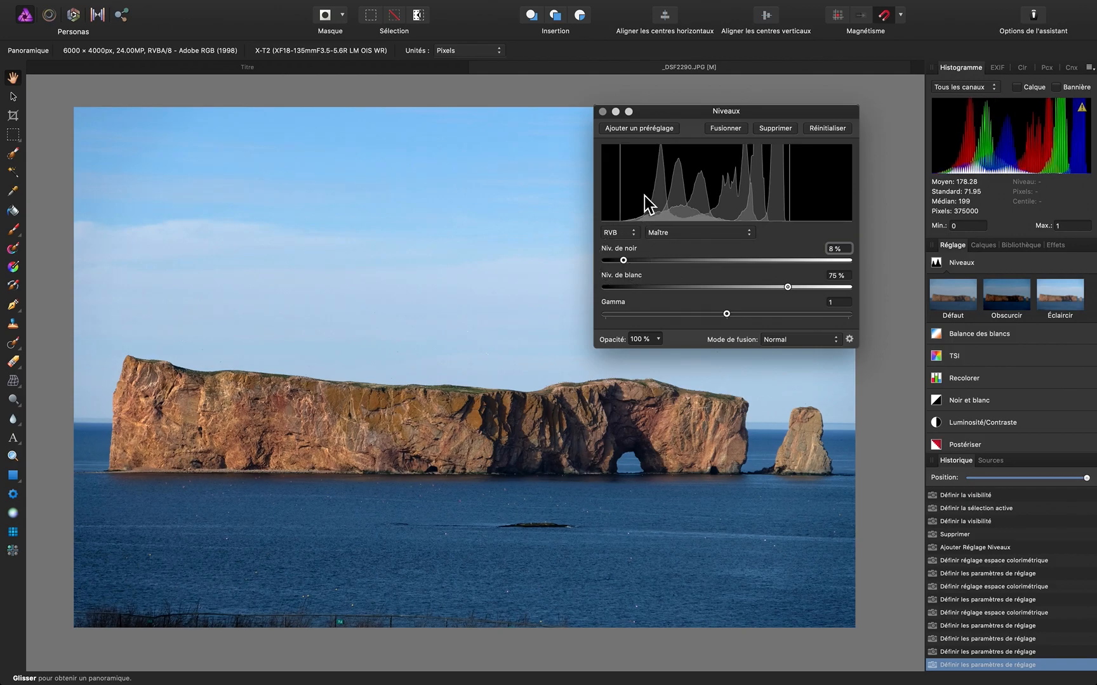
{"action": "left_click", "coordinate": [605, 113]}
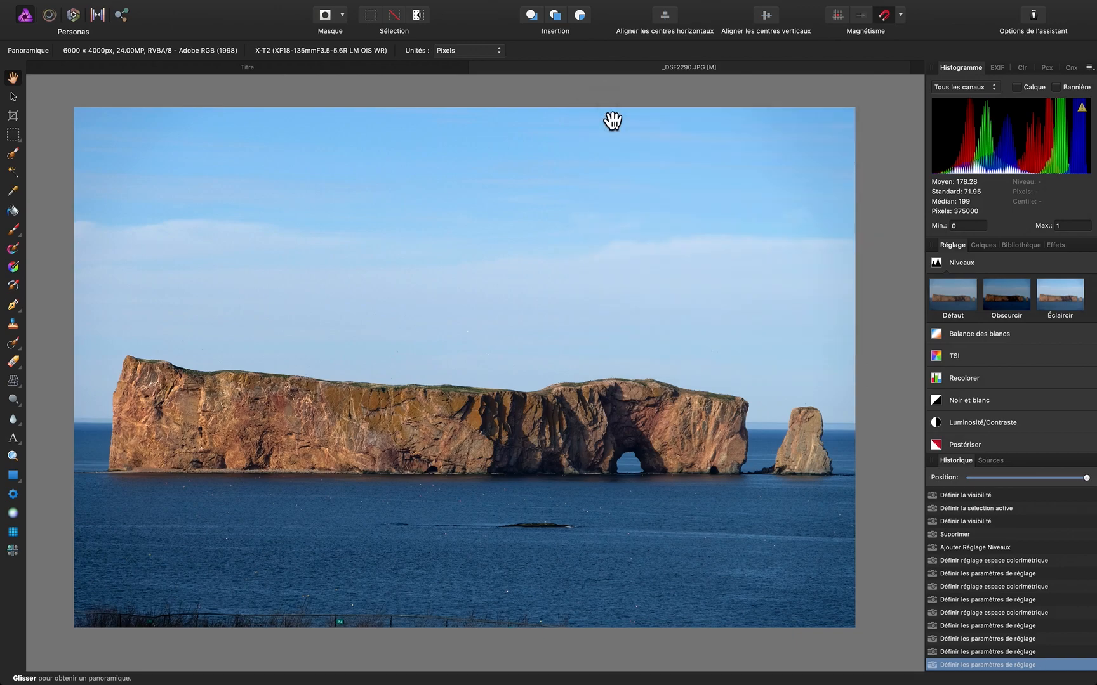
- Duplicate the Arrière-plan layer and hide the locked original
{"action": "left_click", "coordinate": [990, 249]}
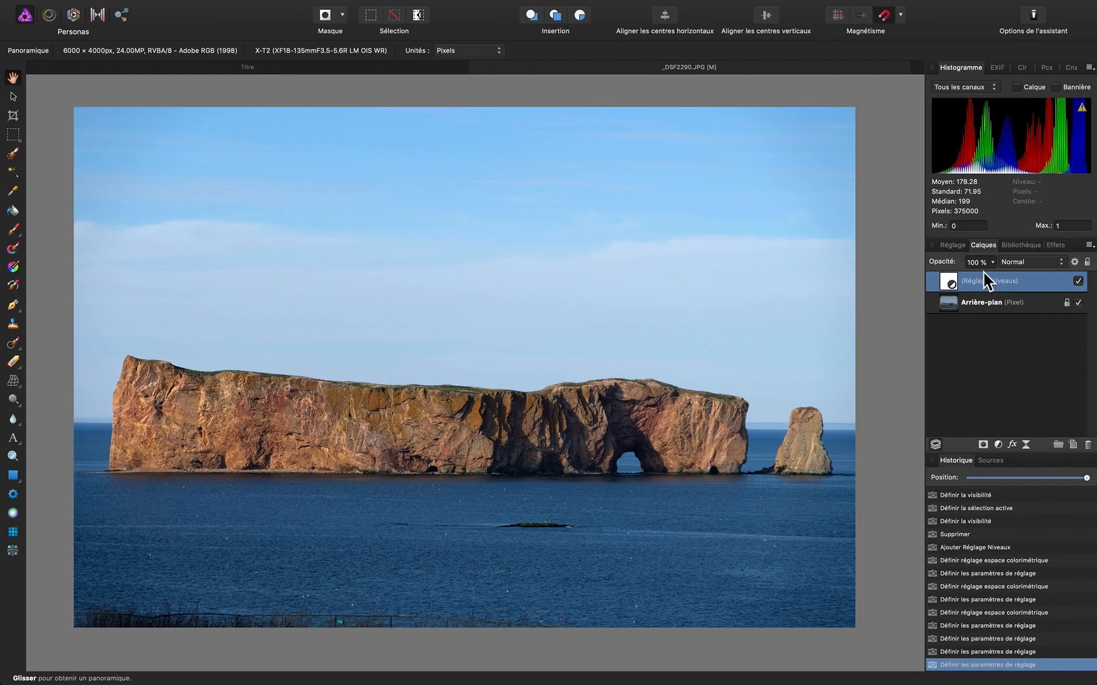
{"action": "right_click", "coordinate": [990, 306]}
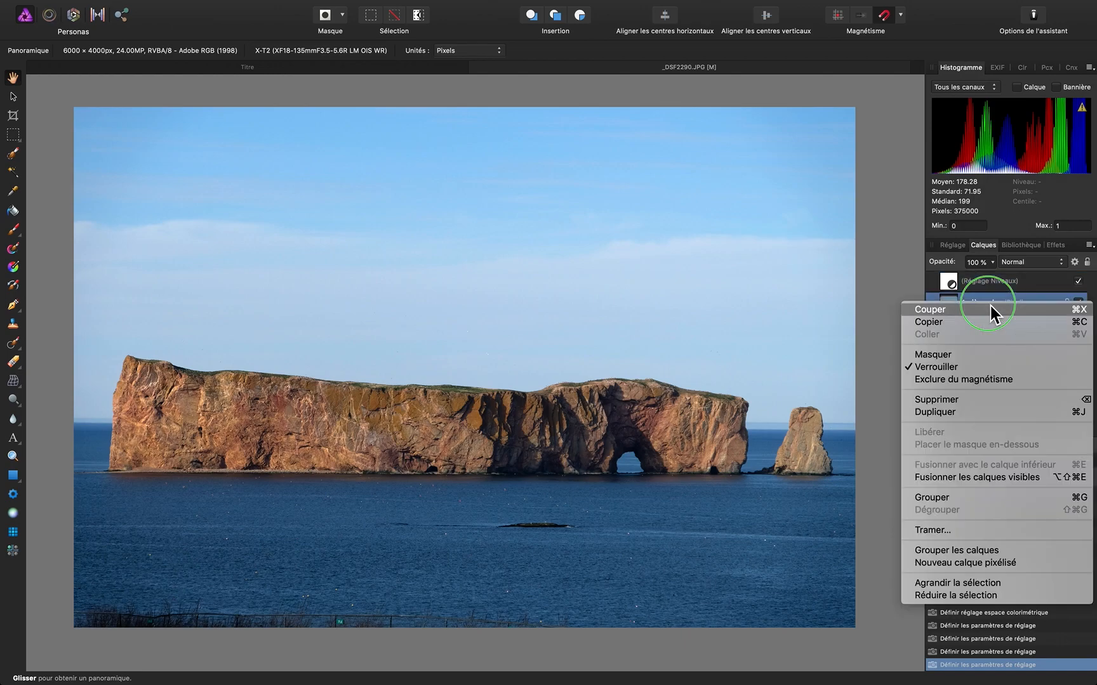
{"action": "left_click", "coordinate": [960, 413]}
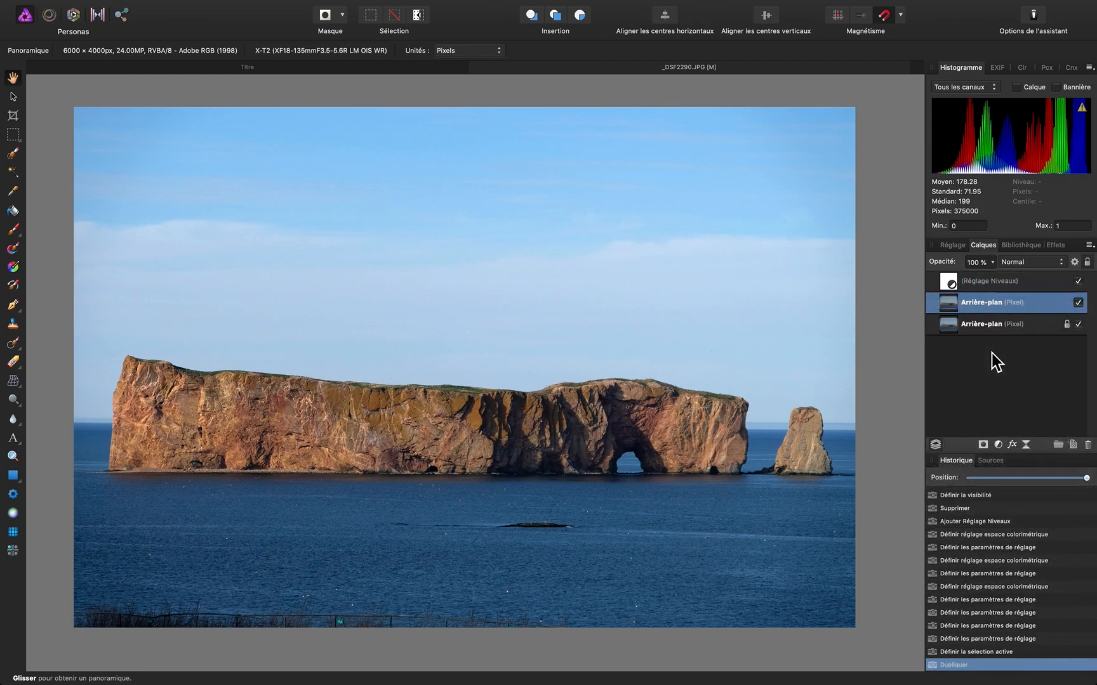
{"action": "left_click", "coordinate": [1078, 324]}
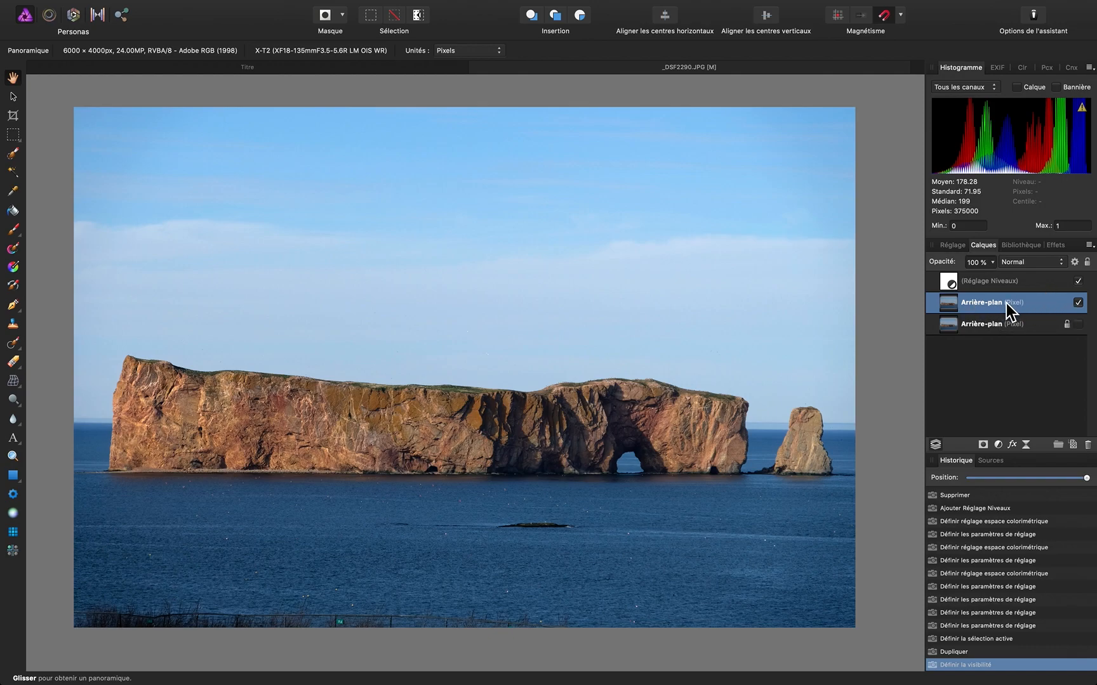
- Add a Balance des blancs adjustment, try its Chaud and Froid presets, and restore the Défaut preset
{"action": "left_click", "coordinate": [954, 250]}
{"action": "left_click", "coordinate": [958, 263]}
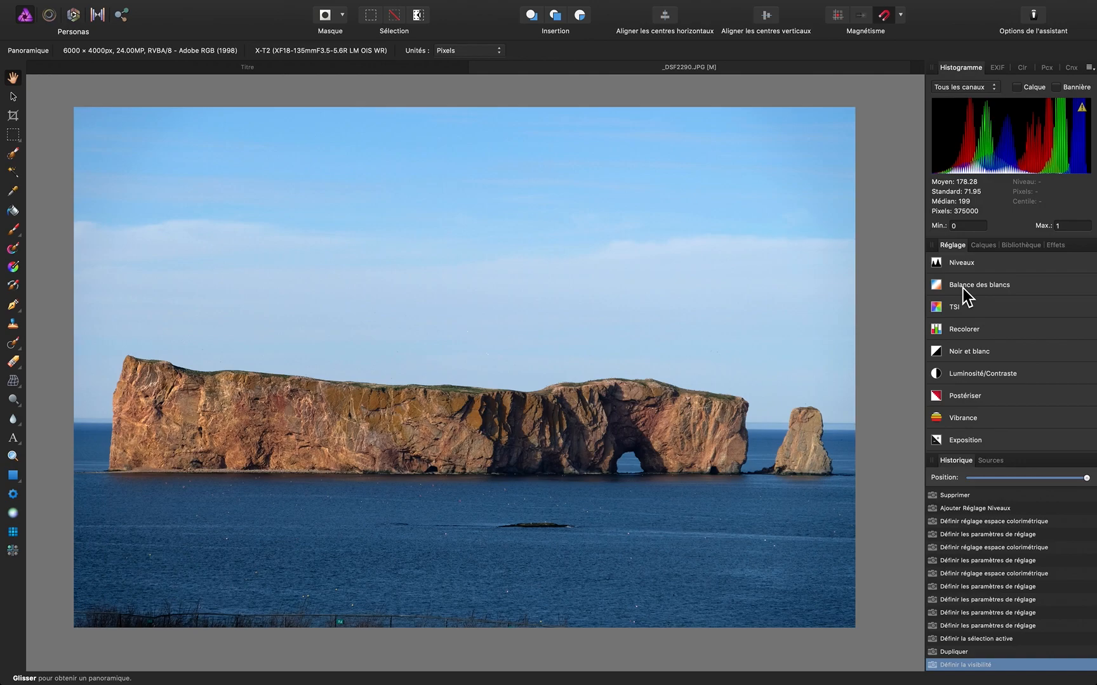
{"action": "left_click", "coordinate": [962, 288]}
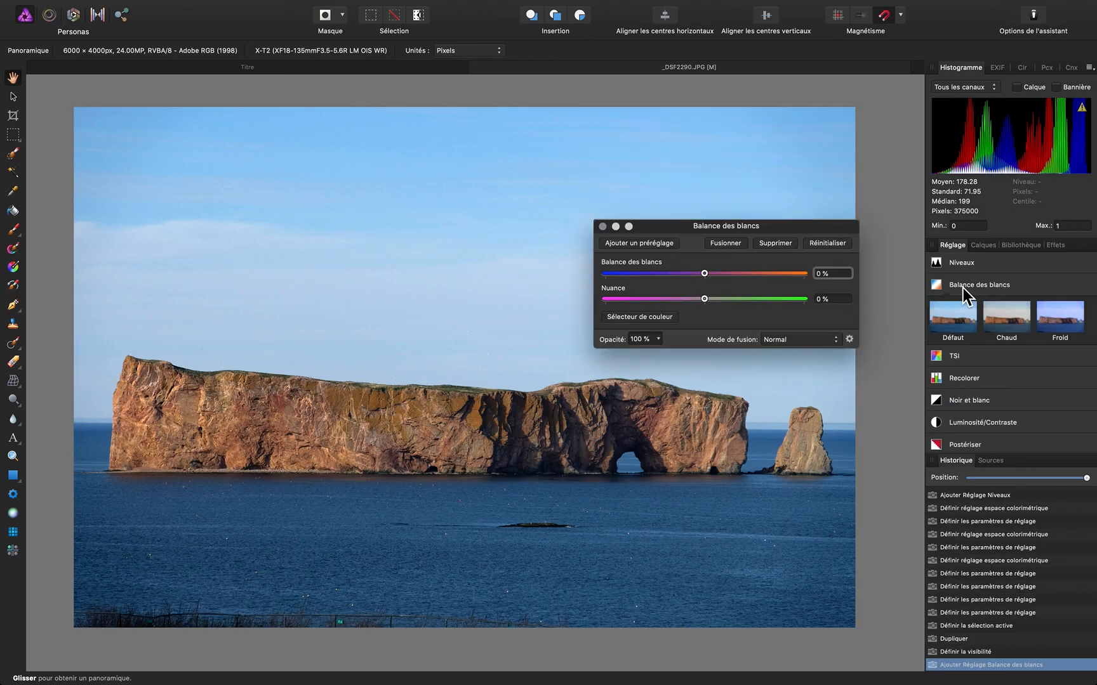
{"action": "left_click", "coordinate": [1012, 322]}
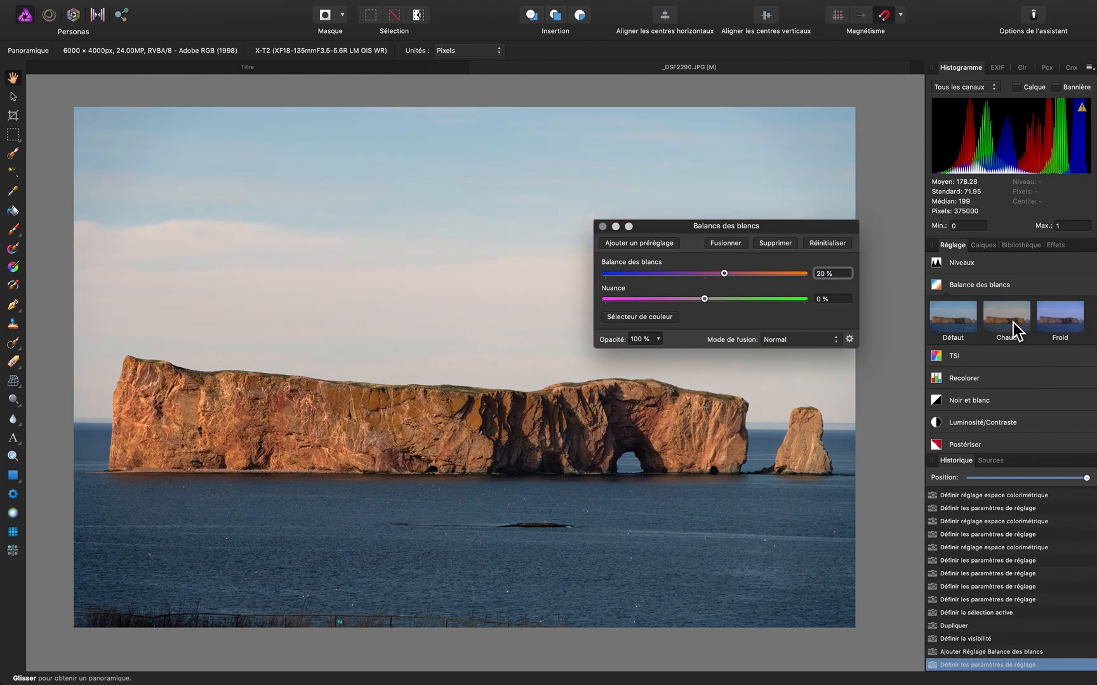
{"action": "left_click", "coordinate": [1059, 322]}
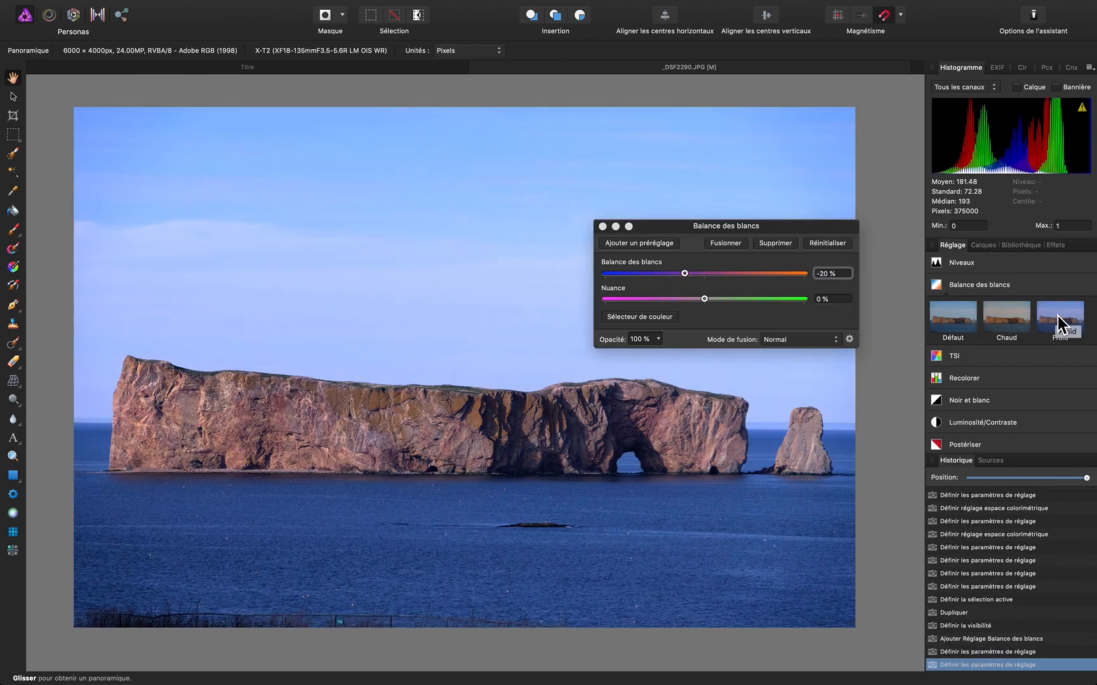
{"action": "left_click", "coordinate": [959, 317]}
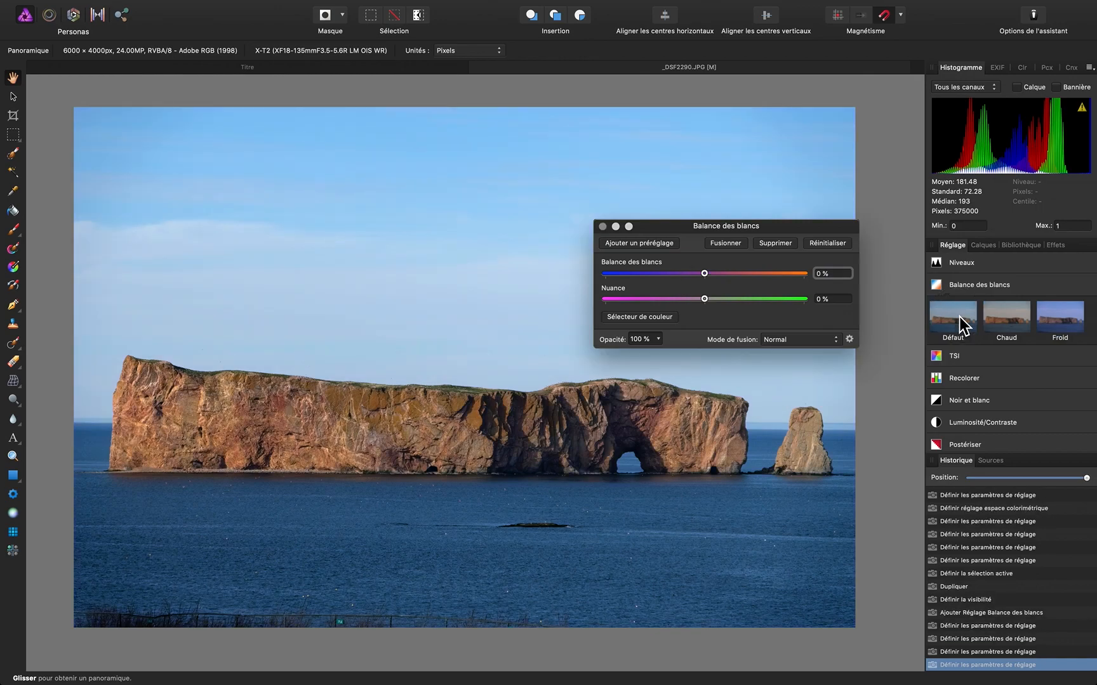
{"action": "left_click", "coordinate": [603, 227]}
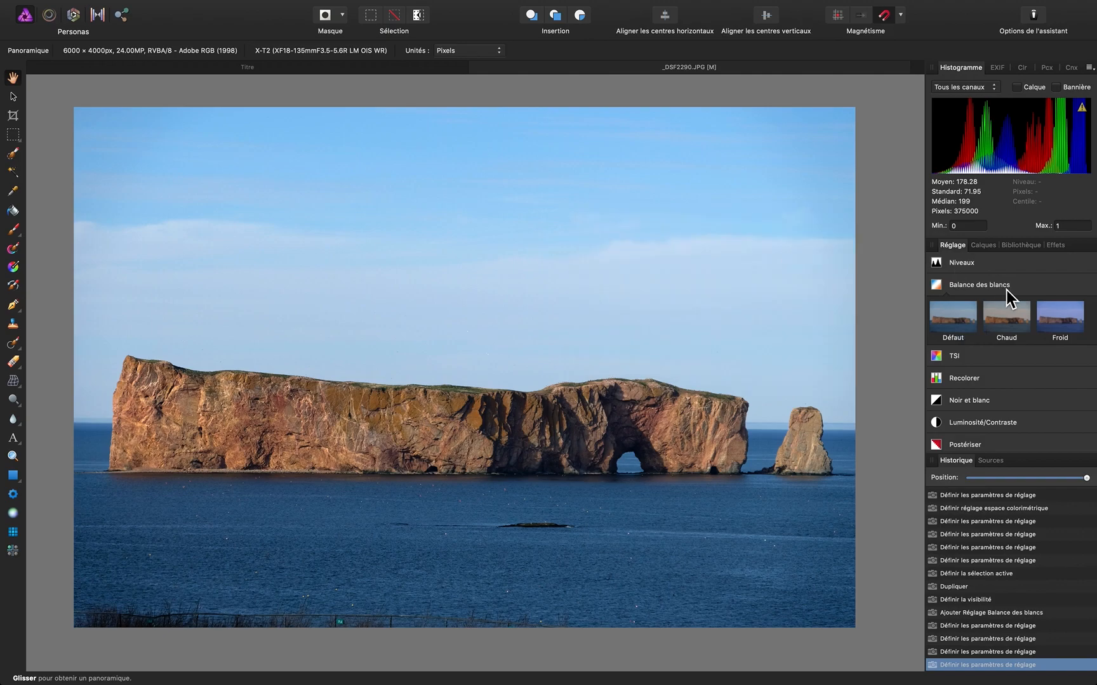
- Hide the Balance des blancs adjustment layer and delete it
{"action": "left_click", "coordinate": [983, 245]}
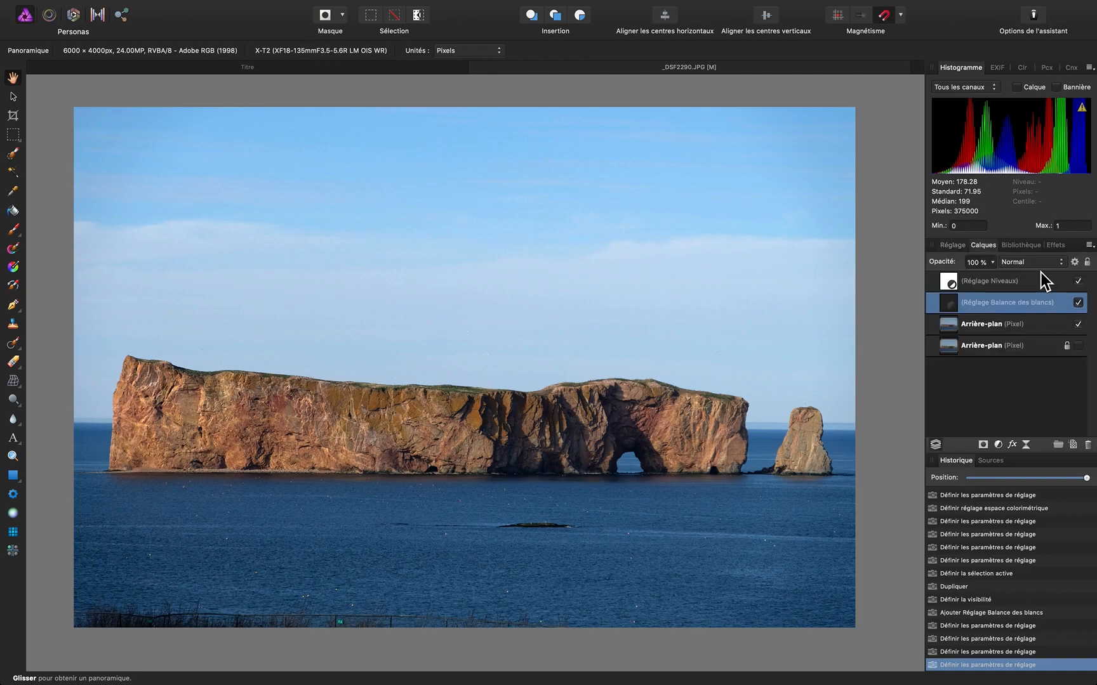
{"action": "left_click", "coordinate": [1078, 303]}
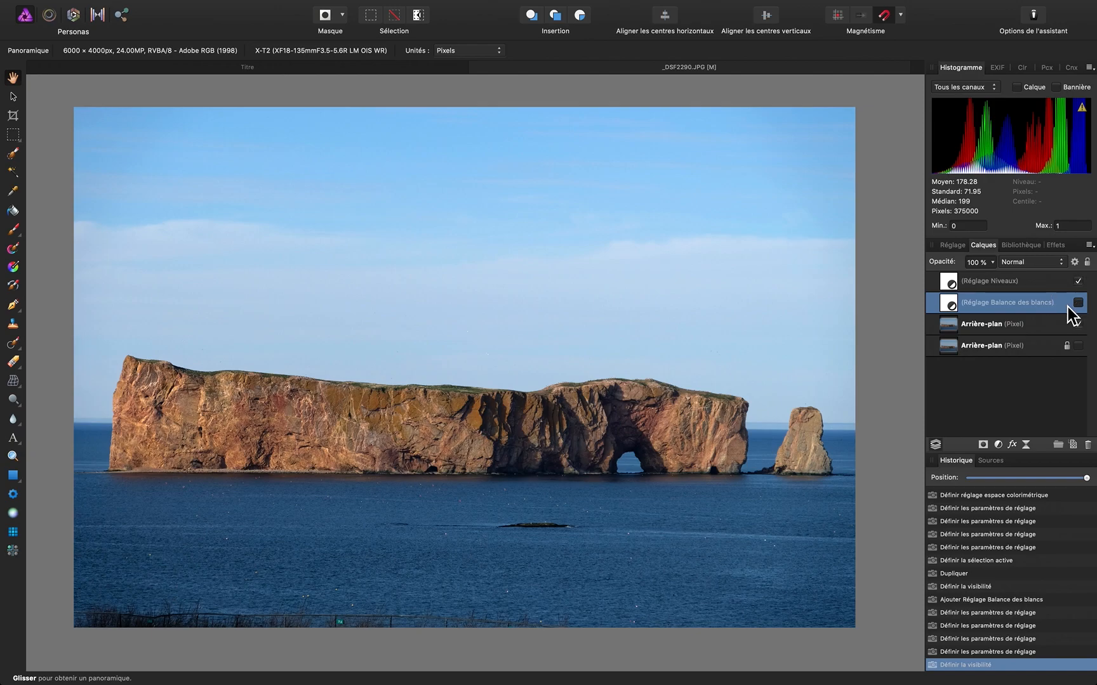
{"action": "key", "text": "Delete"}
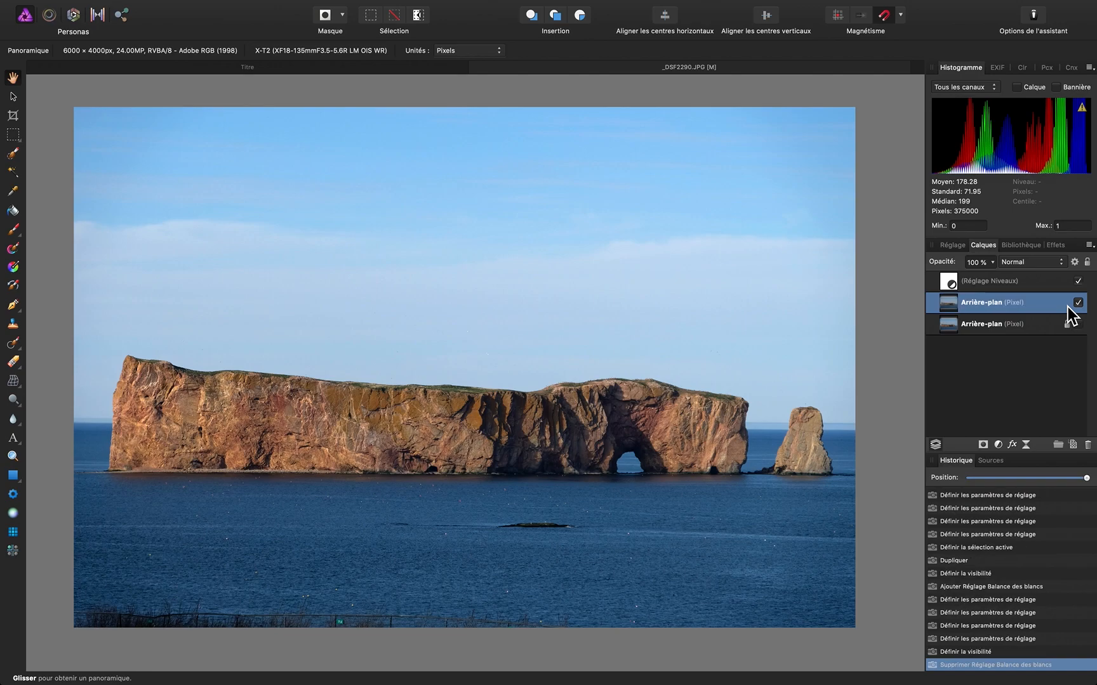
- Add a Noir et blanc adjustment above the duplicated Arrière-plan layer, with Rouge at -22 % and Jaune at 50 %
{"action": "left_click", "coordinate": [962, 246]}
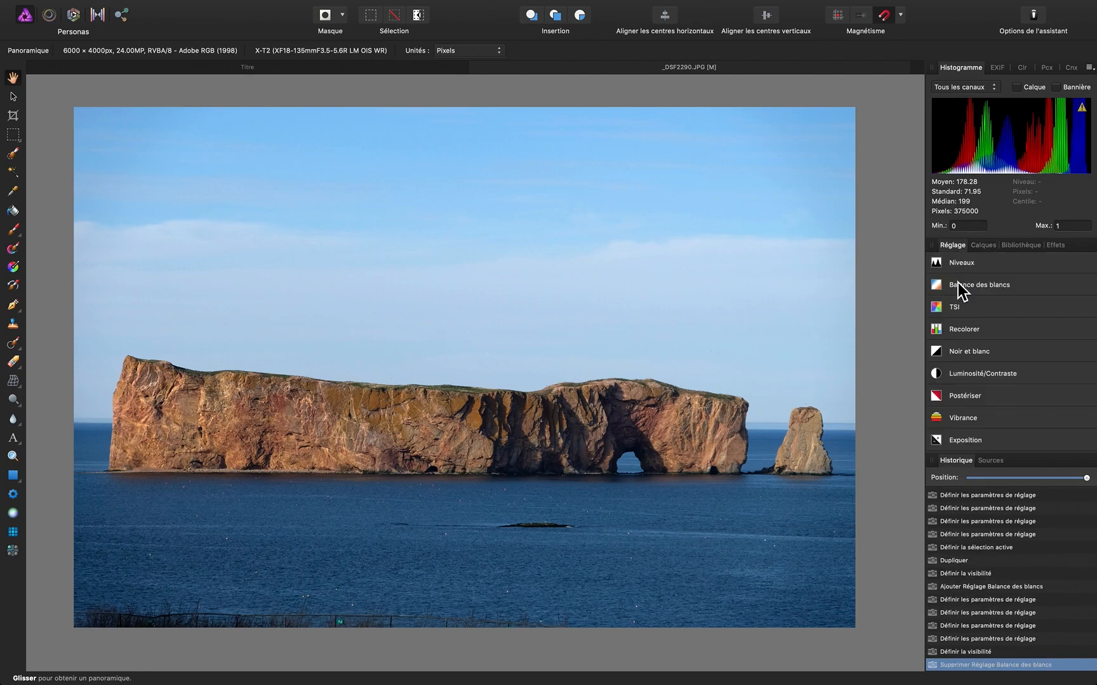
{"action": "left_click", "coordinate": [963, 355]}
{"action": "left_click_drag", "start_coordinate": [756, 116], "coordinate": [796, 106]}
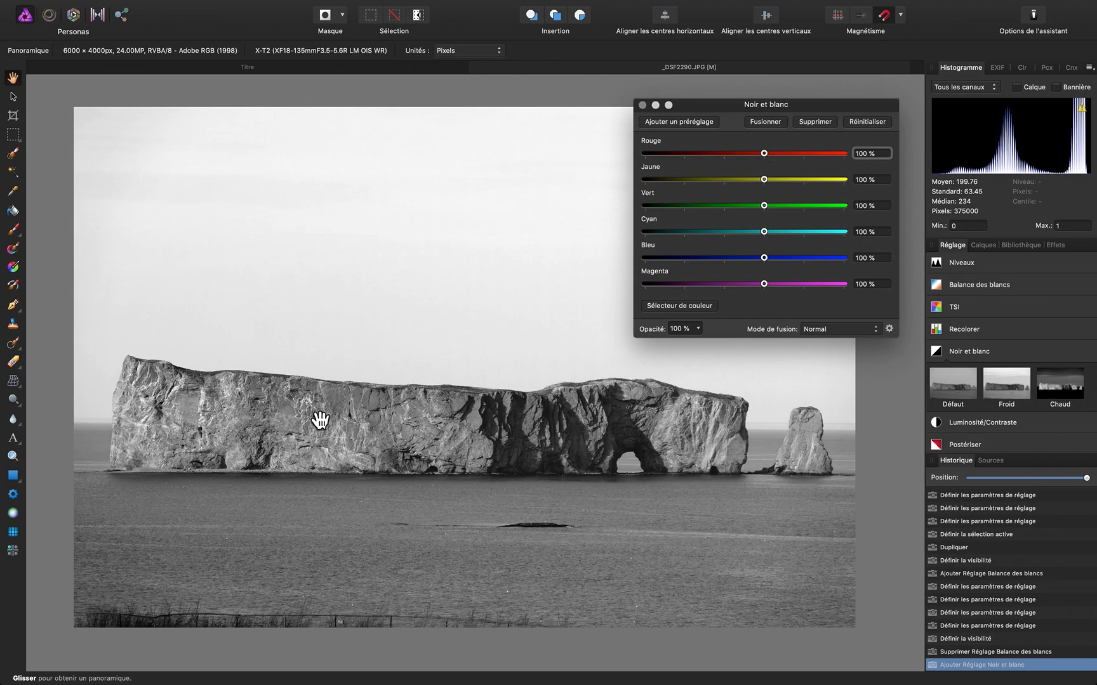
{"action": "left_click_drag", "start_coordinate": [765, 154], "coordinate": [717, 159]}
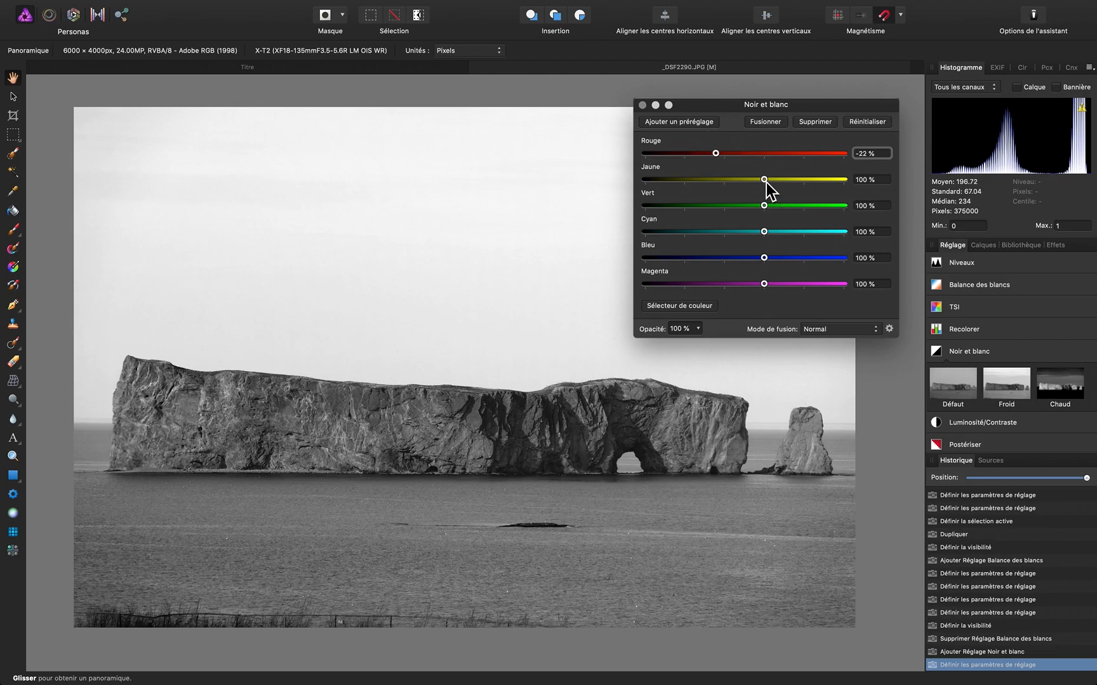
{"action": "mouse_move", "coordinate": [766, 183]}
{"action": "left_mouse_down"}
{"action": "mouse_move", "coordinate": [734, 183]}
{"action": "mouse_move", "coordinate": [822, 186]}
{"action": "mouse_move", "coordinate": [746, 184]}
{"action": "left_mouse_up"}
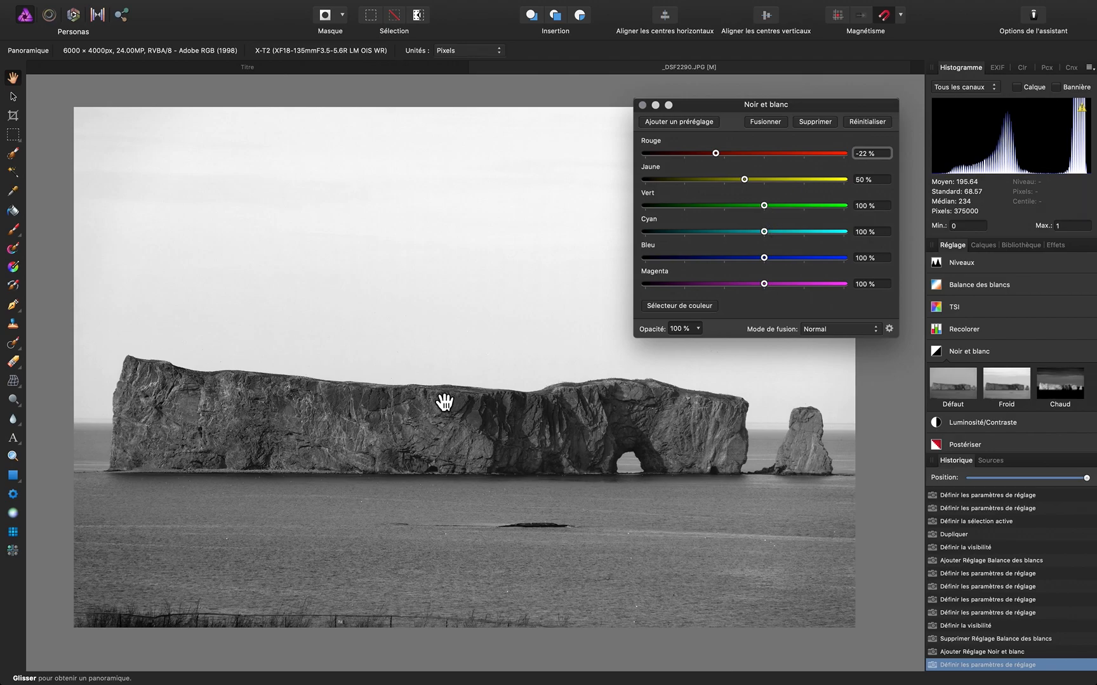
{"action": "left_click_drag", "start_coordinate": [765, 206], "coordinate": [769, 233]}
- Set the Noir et blanc adjustment's Cyan to -43 % and Bleu to 27 %
{"action": "left_click_drag", "start_coordinate": [784, 109], "coordinate": [820, 101]}
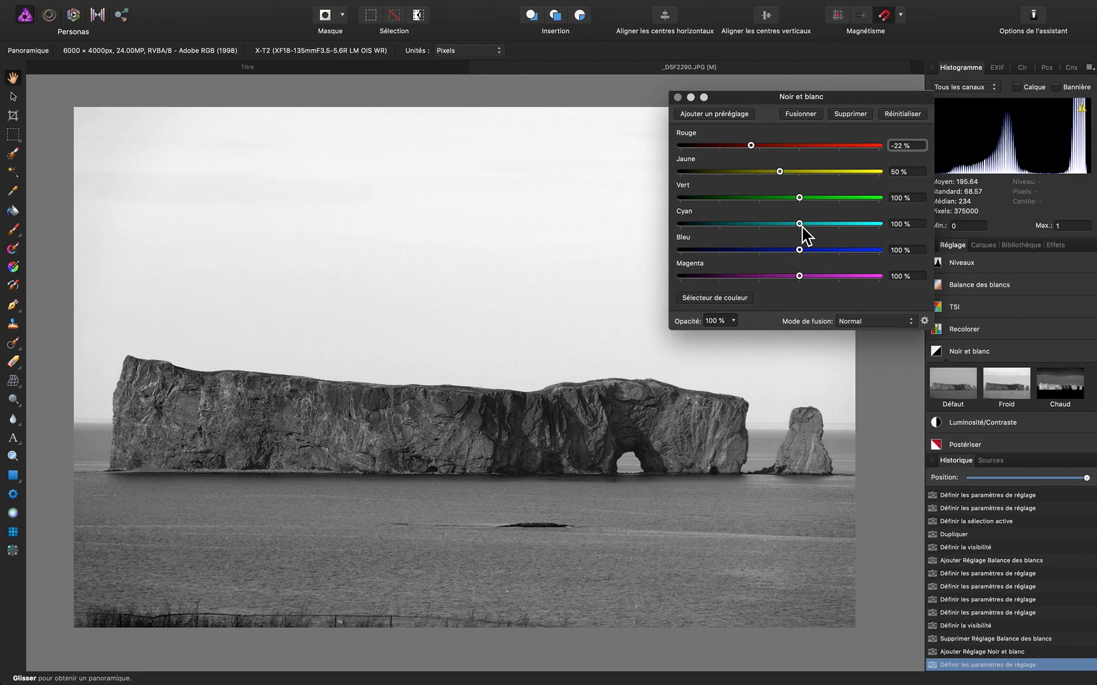
{"action": "left_click_drag", "start_coordinate": [801, 228], "coordinate": [743, 231]}
{"action": "left_click_drag", "start_coordinate": [802, 252], "coordinate": [764, 249]}
{"action": "left_click_drag", "start_coordinate": [776, 103], "coordinate": [734, 97]}
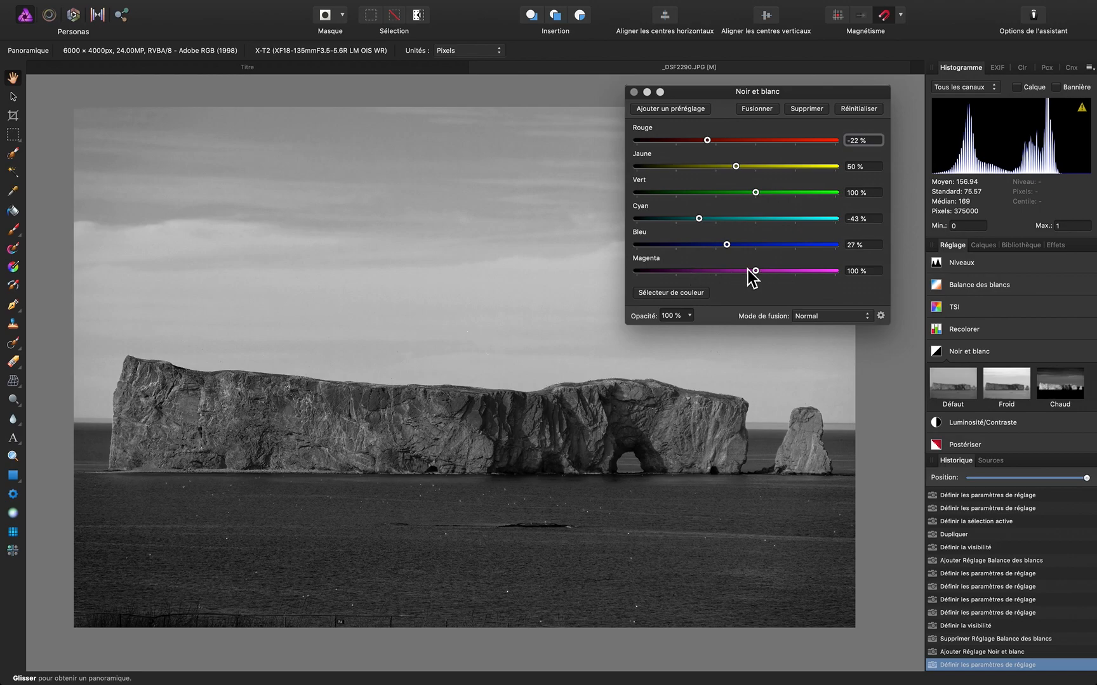
{"action": "left_click", "coordinate": [634, 92]}
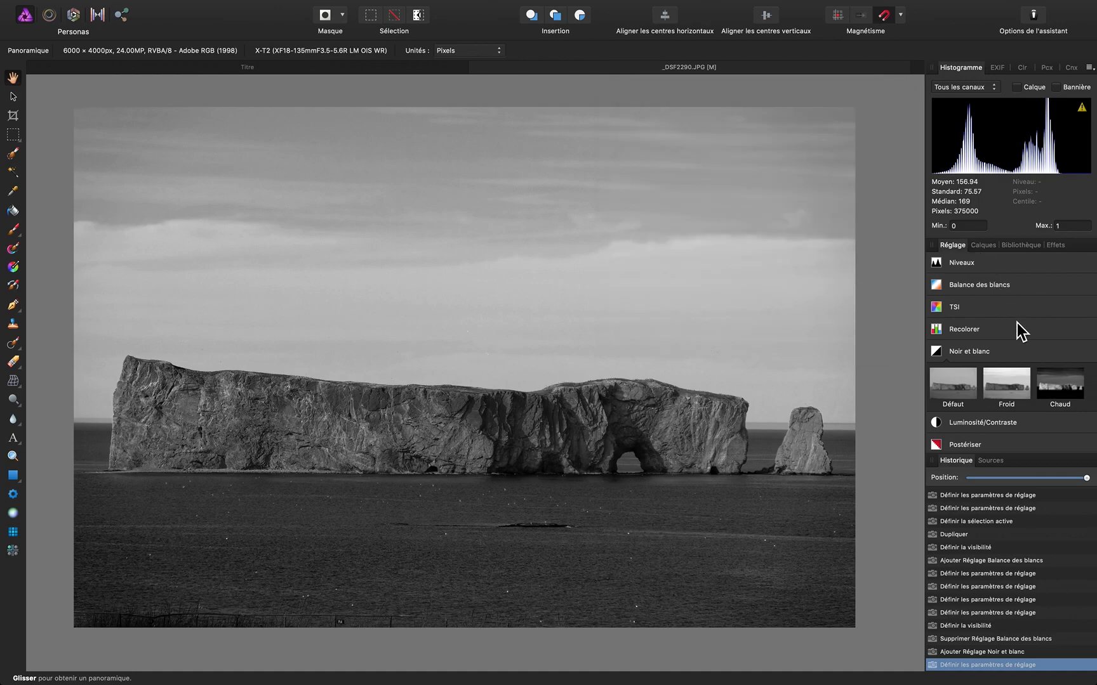
- Toggle the visibility of the Noir et blanc adjustment layer to compare the photo with and without it
{"action": "left_click", "coordinate": [991, 247]}
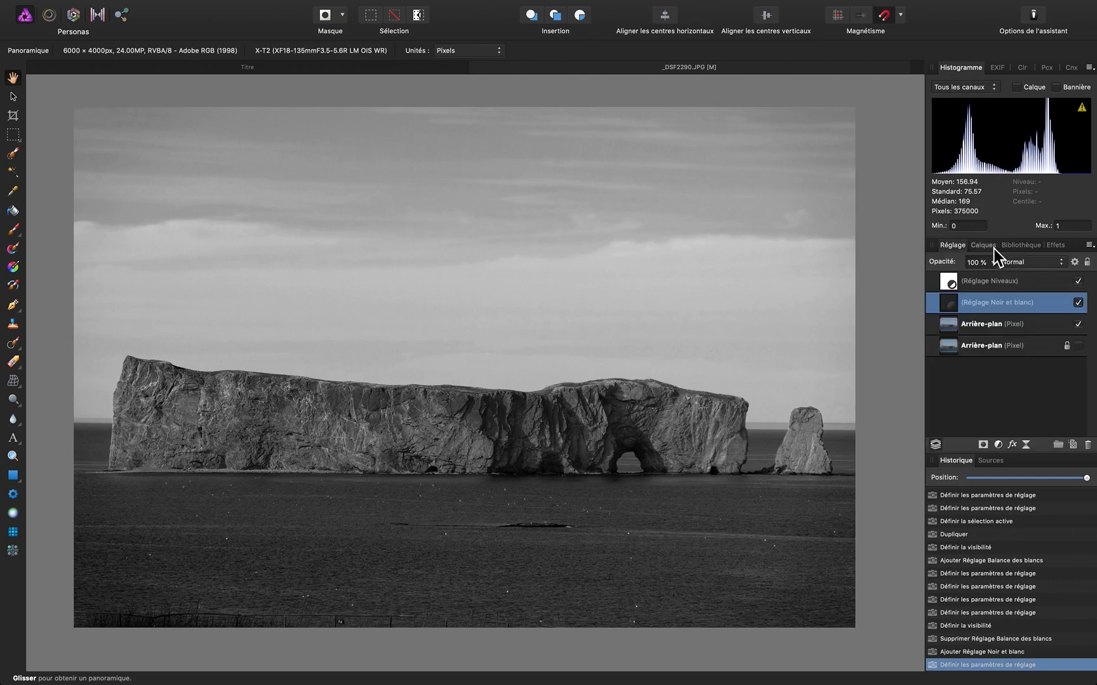
{"action": "left_click", "coordinate": [1078, 303]}
{"action": "left_click", "coordinate": [1078, 302]}
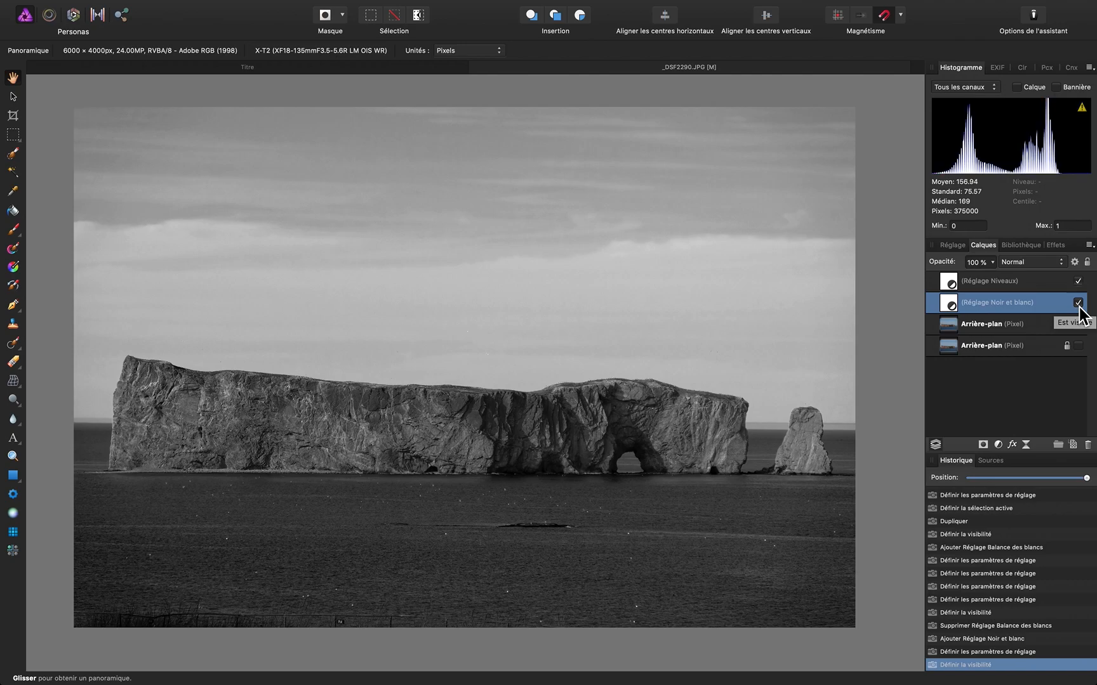
{"action": "left_click", "coordinate": [1077, 304]}
{"action": "left_click", "coordinate": [1078, 303]}
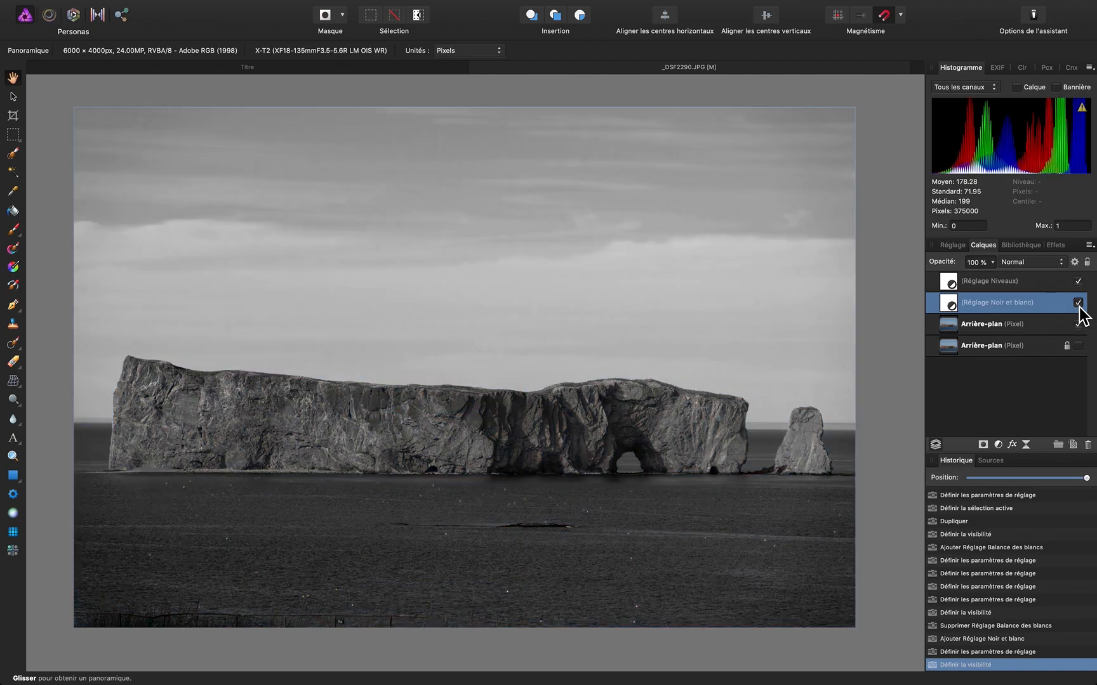
- Set the white level of the Niveaux adjustment layer to 67 %
{"action": "double_click", "coordinate": [955, 283]}
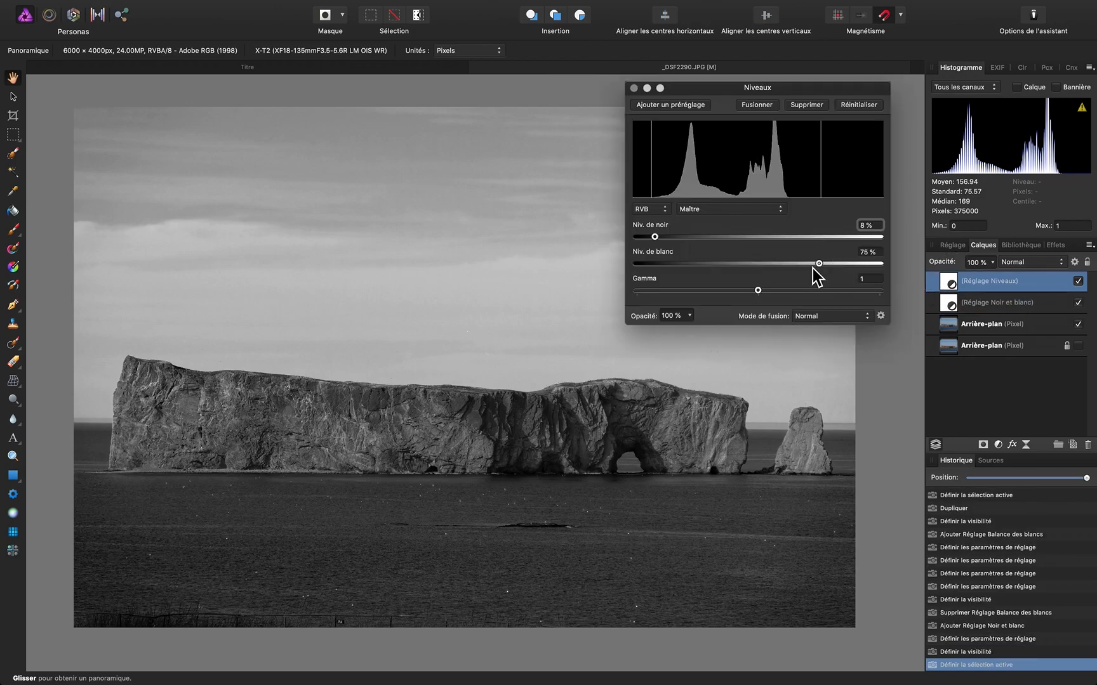
{"action": "mouse_move", "coordinate": [819, 266]}
{"action": "left_mouse_down"}
{"action": "mouse_move", "coordinate": [825, 274]}
{"action": "mouse_move", "coordinate": [802, 266]}
{"action": "left_mouse_up"}
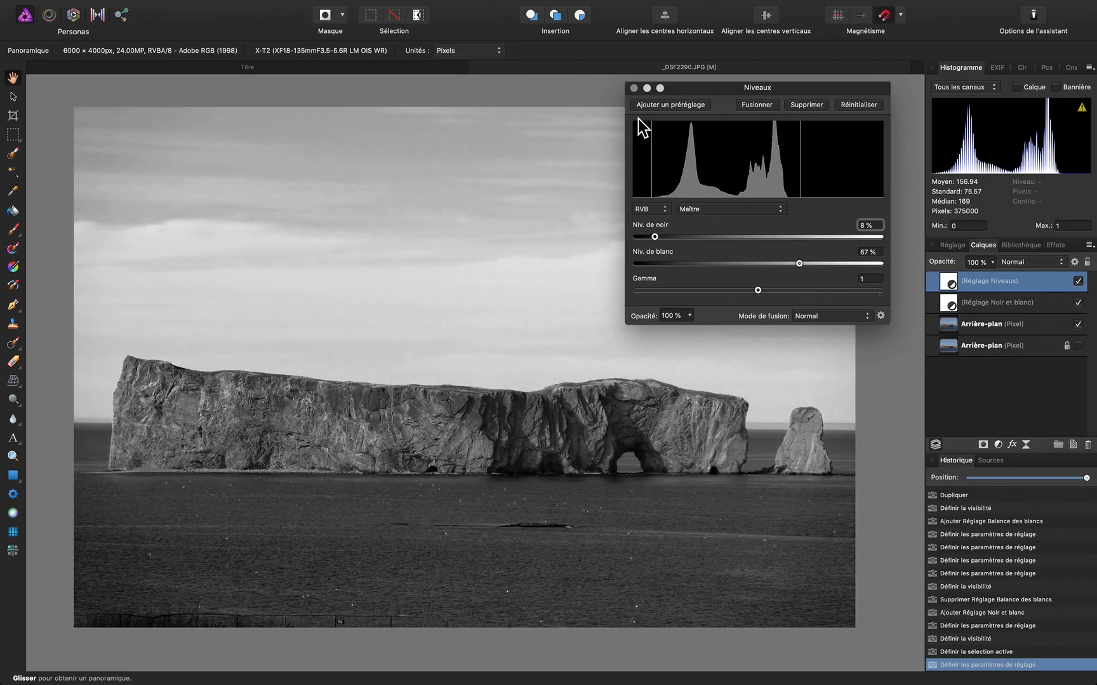
{"action": "left_click", "coordinate": [636, 89]}
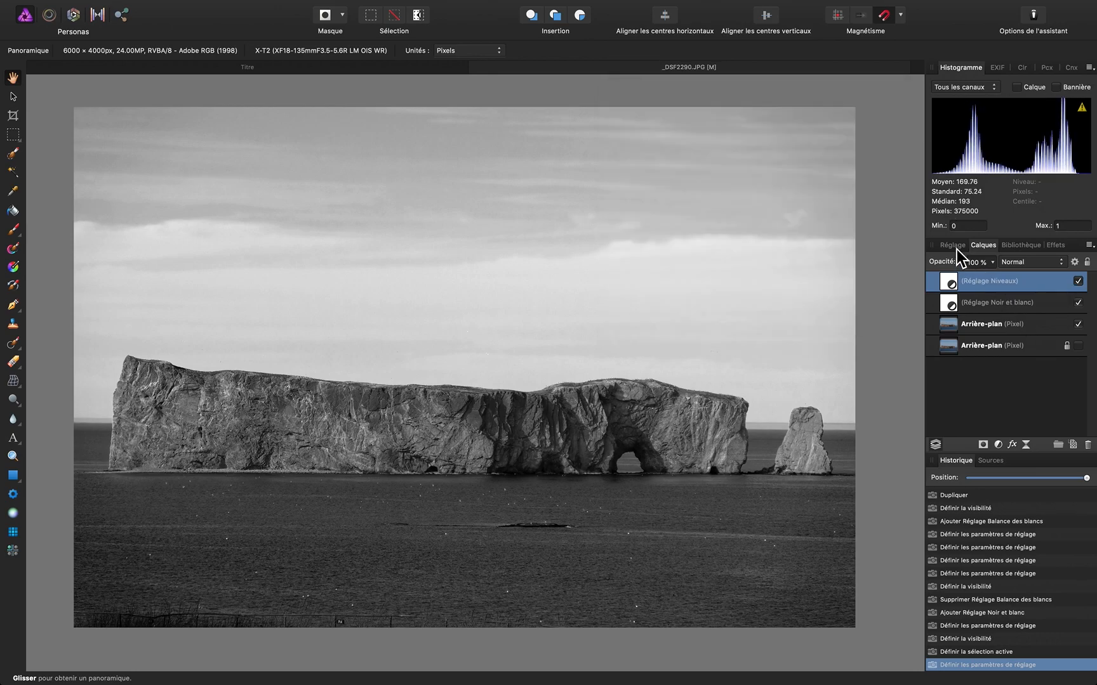
- Hide the Noir et blanc adjustment layer and delete it
{"action": "left_click", "coordinate": [1078, 303]}
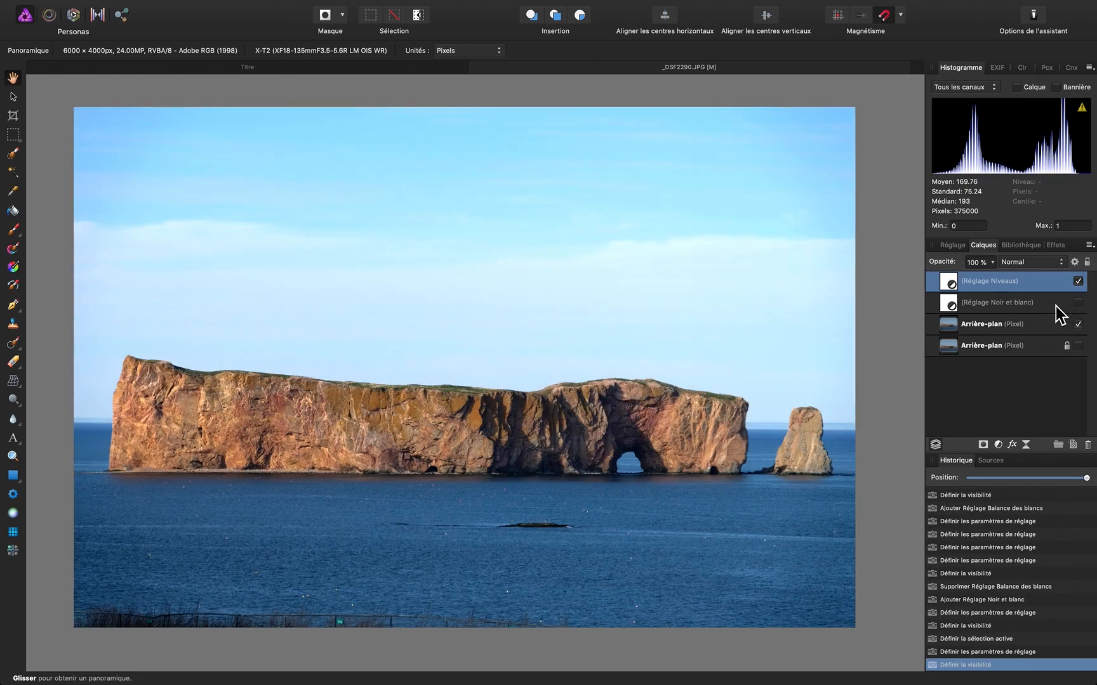
{"action": "left_click", "coordinate": [1055, 306]}
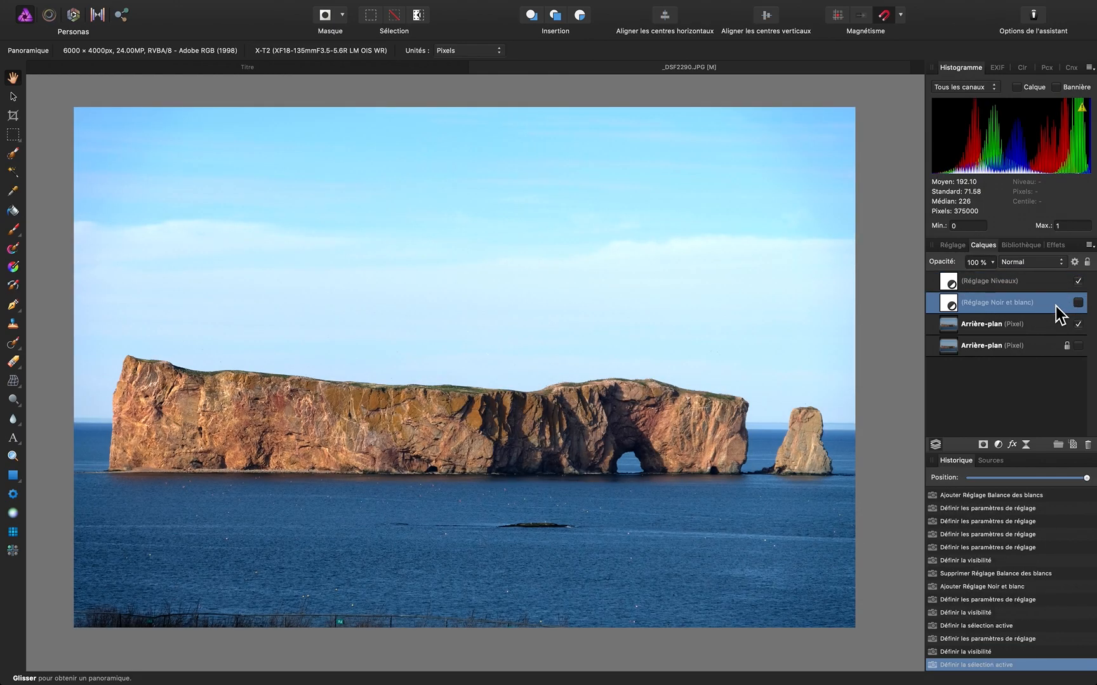
{"action": "key", "text": "Delete"}
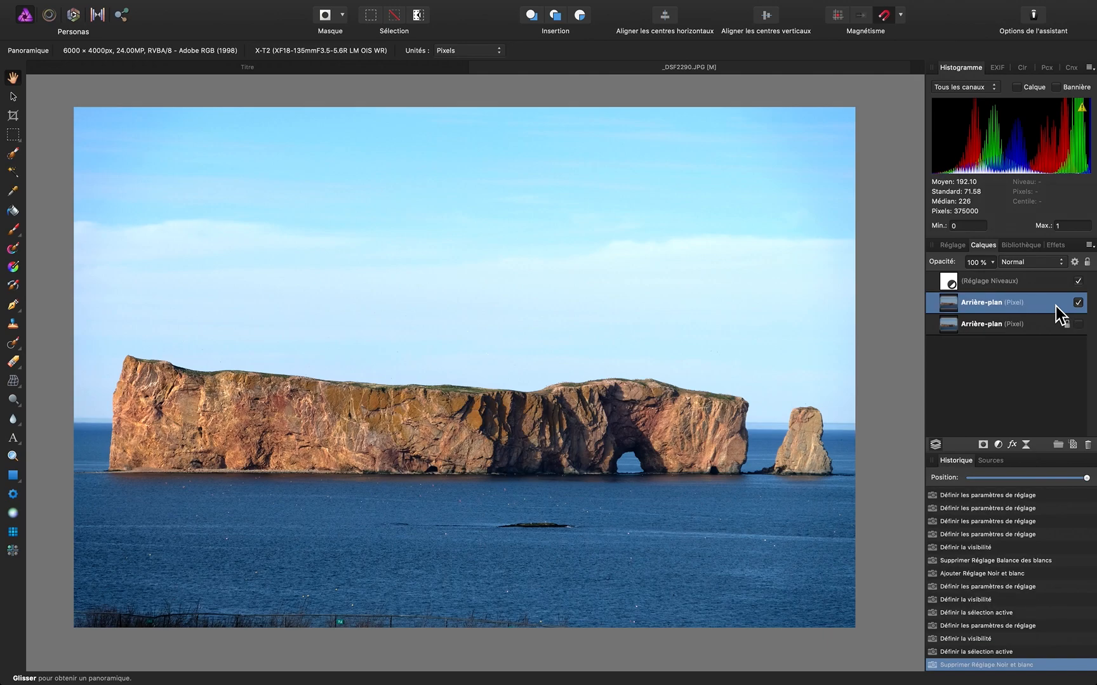
- Add a Luminosité/Contraste adjustment above the visible Arrière-plan layer, with Luminosité at about -3 % and Contraste at 10 %
{"action": "left_click", "coordinate": [962, 248]}
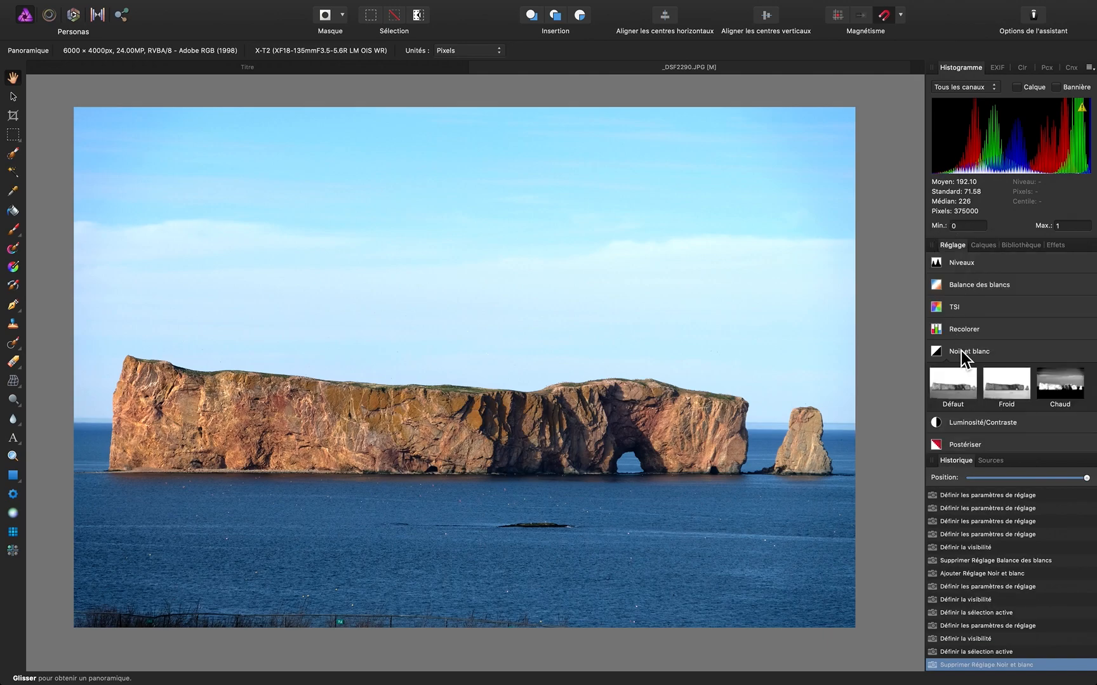
{"action": "left_click", "coordinate": [960, 352]}
{"action": "left_click", "coordinate": [969, 378]}
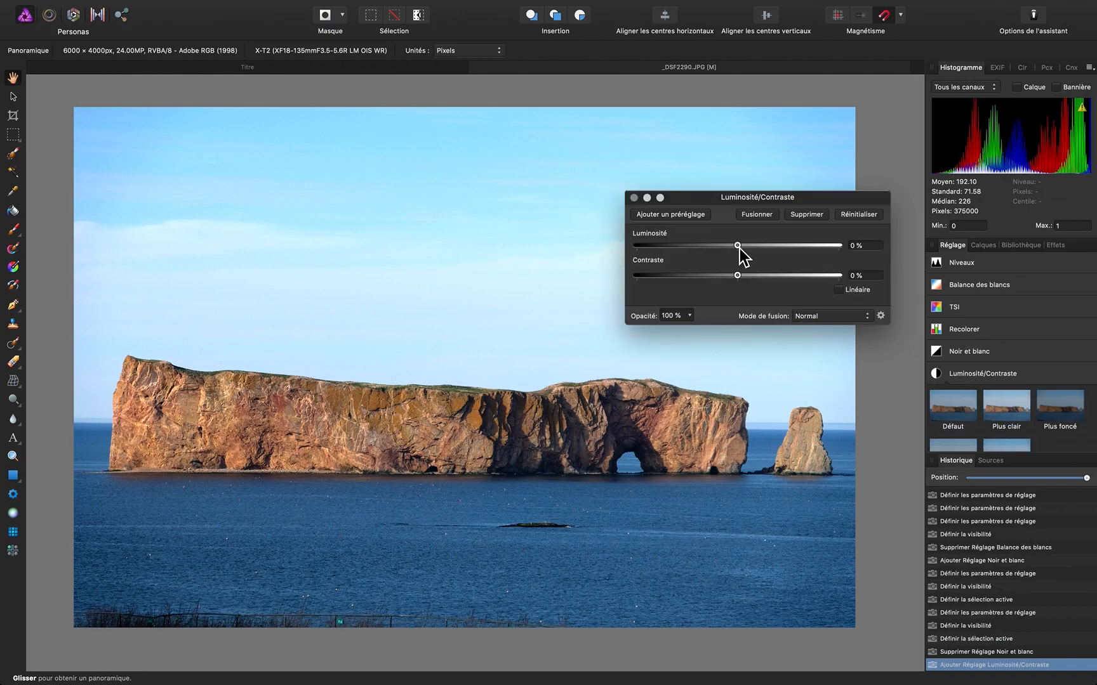
{"action": "mouse_move", "coordinate": [738, 247]}
{"action": "left_mouse_down"}
{"action": "mouse_move", "coordinate": [761, 249]}
{"action": "mouse_move", "coordinate": [722, 247]}
{"action": "mouse_move", "coordinate": [738, 280]}
{"action": "mouse_move", "coordinate": [734, 248]}
{"action": "mouse_move", "coordinate": [751, 279]}
{"action": "mouse_move", "coordinate": [736, 247]}
{"action": "left_mouse_up"}
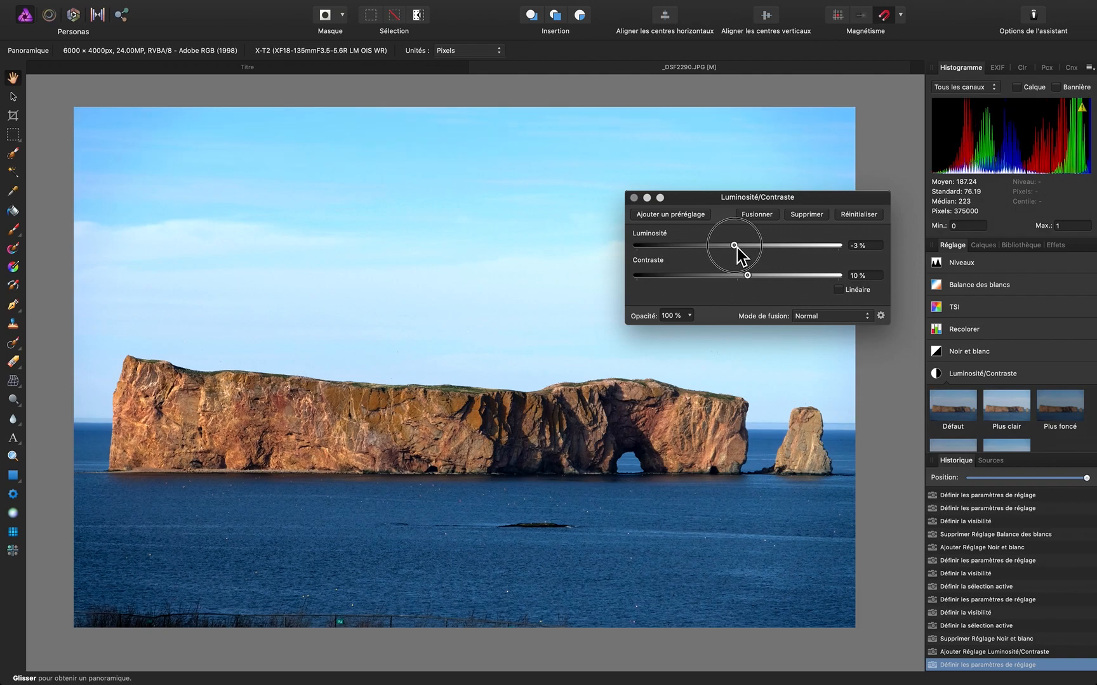
{"action": "left_click", "coordinate": [634, 198]}
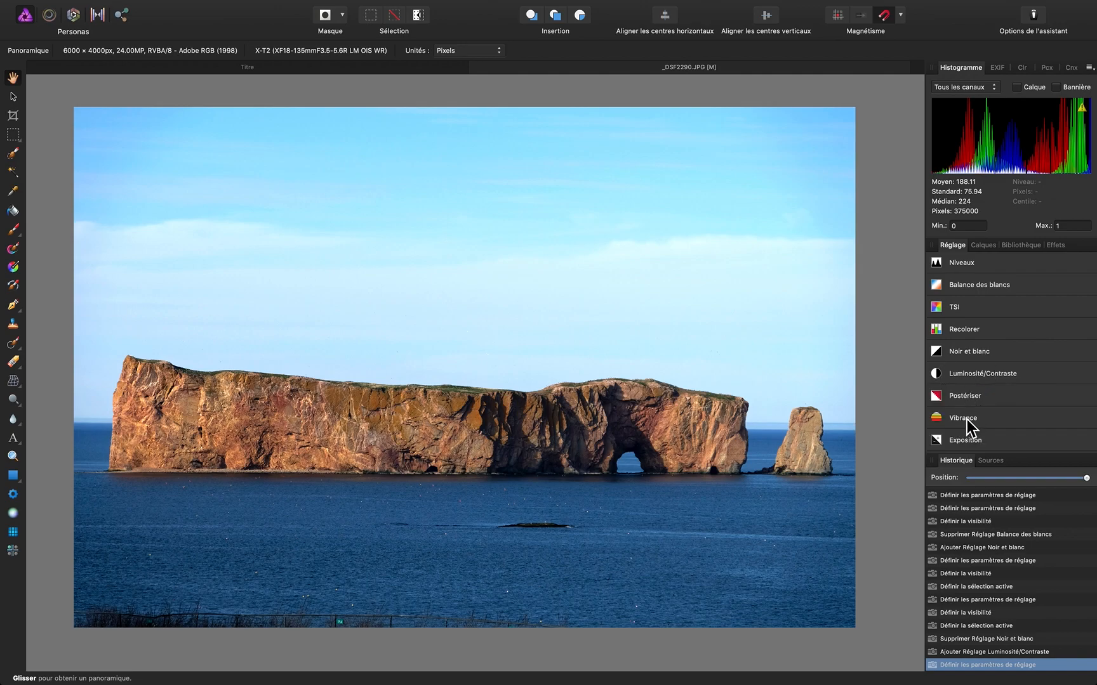
- Add a Vibrance adjustment above the Luminosité/Contraste layer and raise Vibrance to about 71 %
{"action": "left_click", "coordinate": [966, 420]}
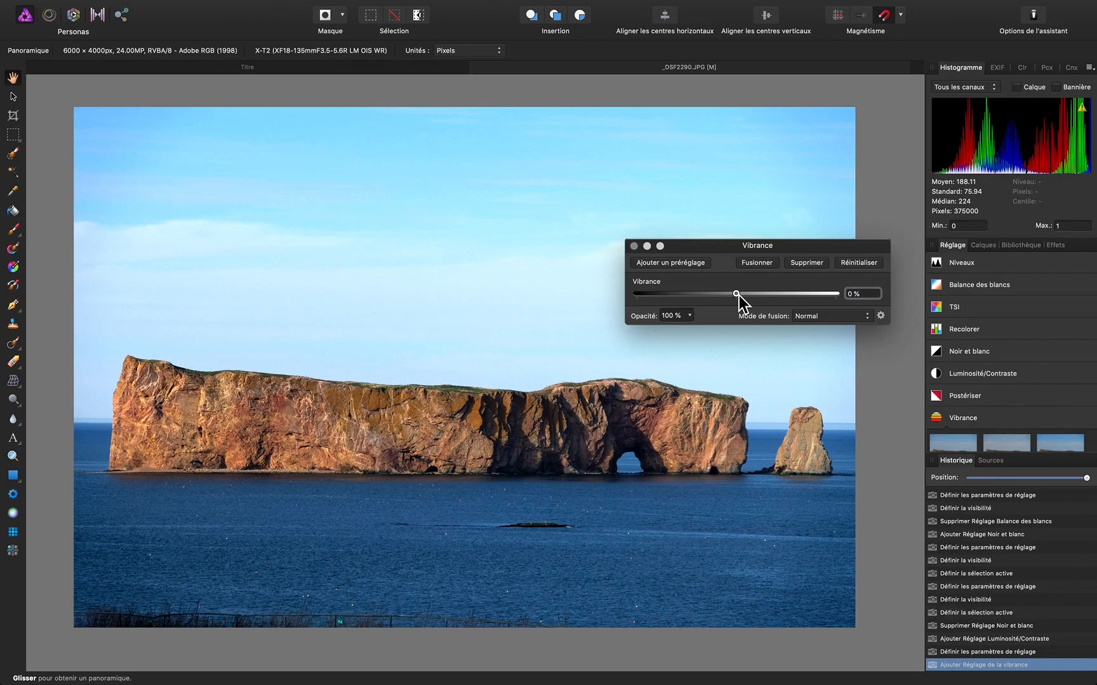
{"action": "left_click_drag", "start_coordinate": [738, 294], "coordinate": [810, 303]}
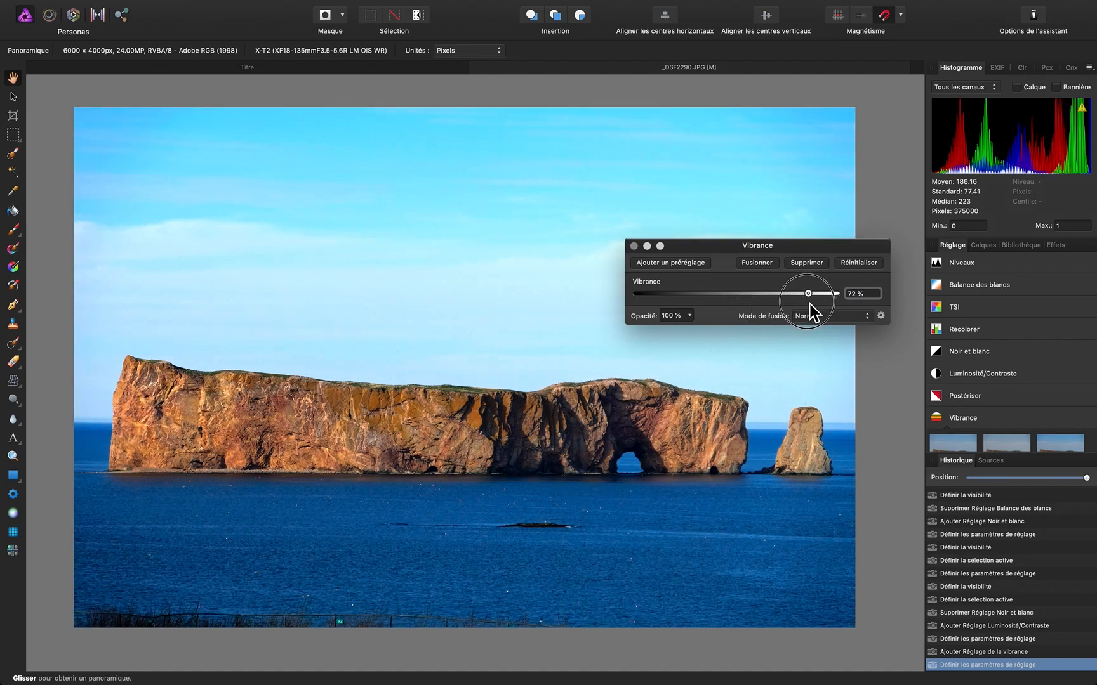
{"action": "left_click_drag", "start_coordinate": [810, 304], "coordinate": [808, 304]}
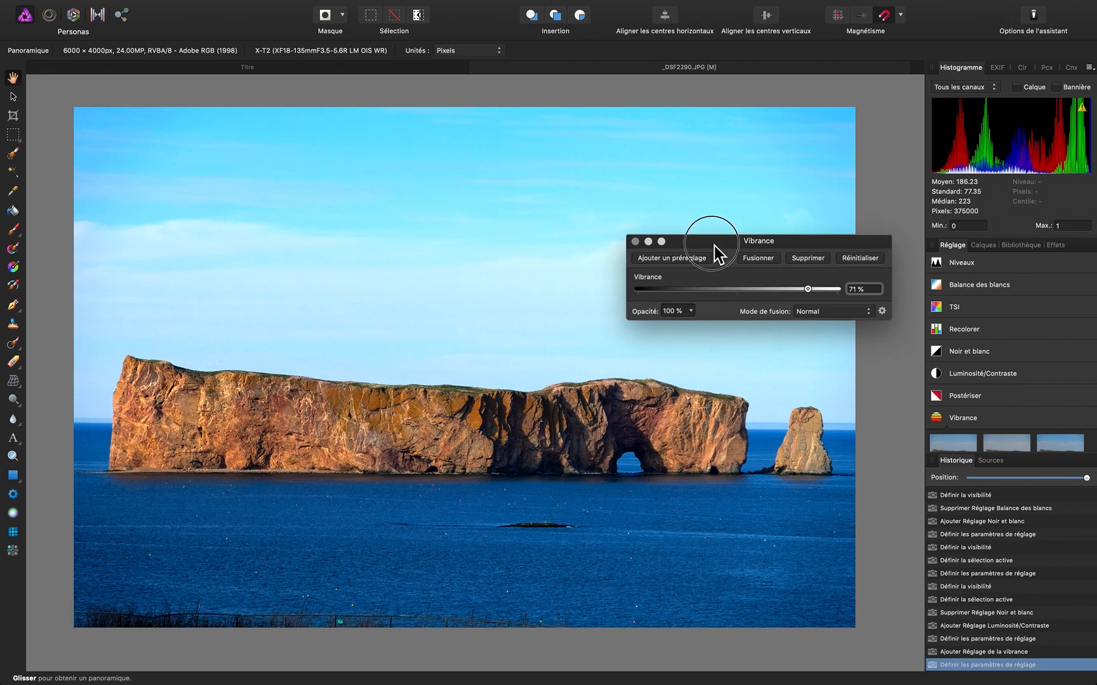
{"action": "left_click_drag", "start_coordinate": [710, 245], "coordinate": [725, 196]}
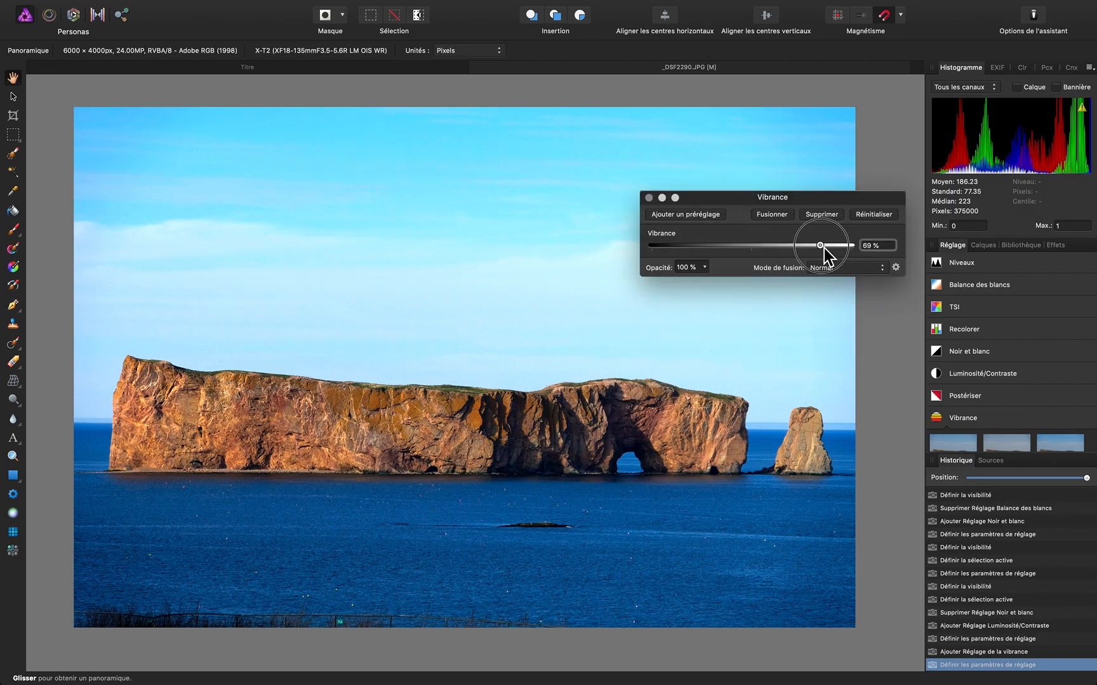
{"action": "left_click", "coordinate": [648, 198]}
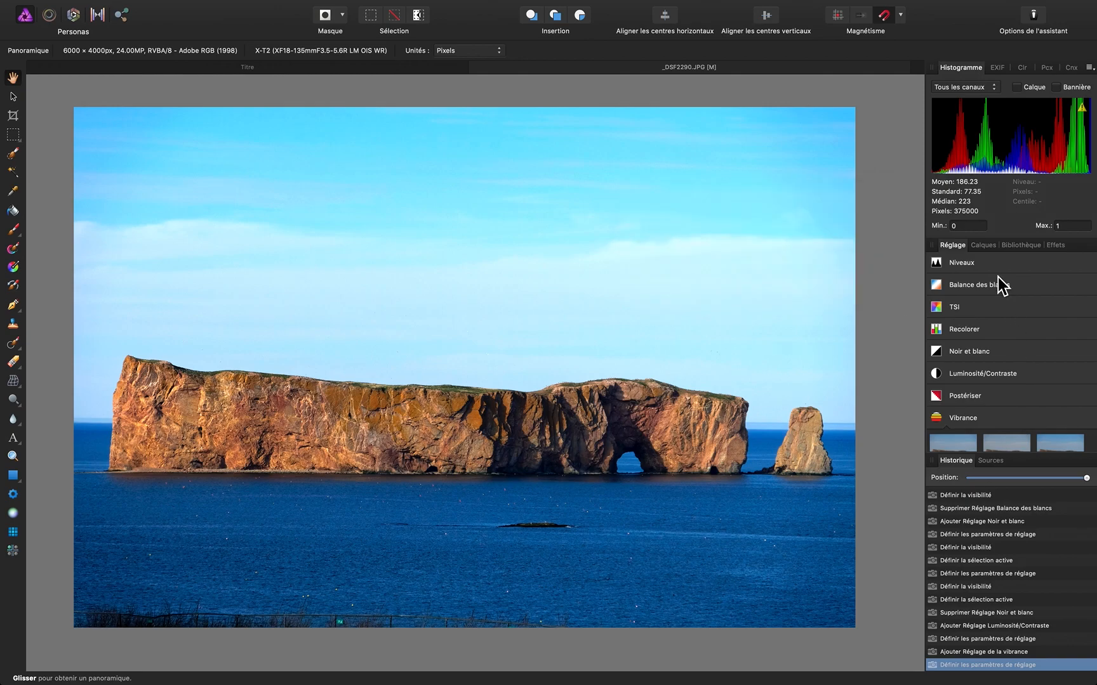
- Add an Exposition adjustment layer above the vibrance layer, keeping its exposure at 0
{"action": "left_click", "coordinate": [982, 246]}
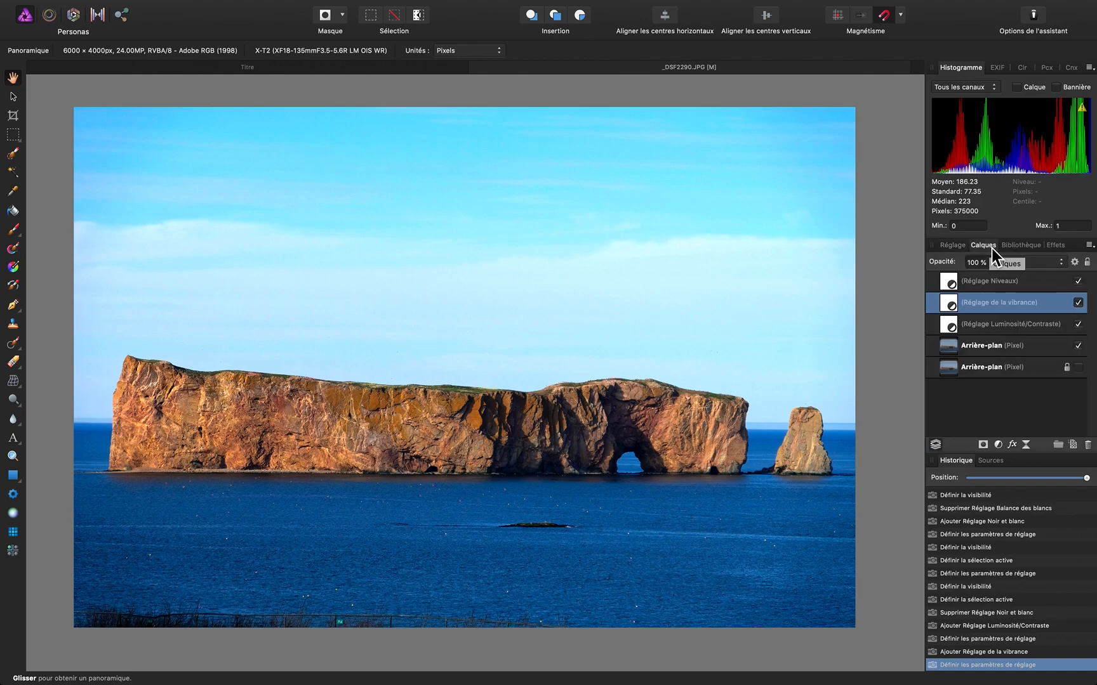
{"action": "left_click", "coordinate": [955, 246]}
{"action": "scroll", "coordinate": [974, 406], "scroll_direction": "down", "scroll_amount": 4}
{"action": "scroll", "coordinate": [973, 406], "scroll_direction": "down", "scroll_amount": 1}
{"action": "left_click", "coordinate": [961, 342]}
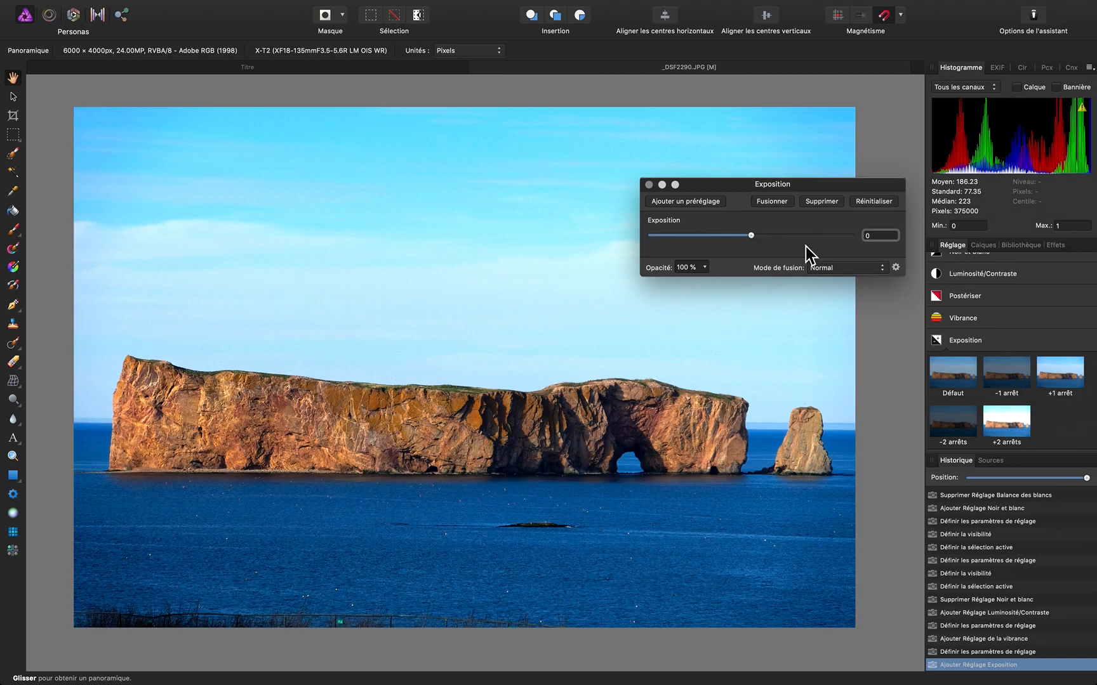
{"action": "left_click", "coordinate": [650, 185]}
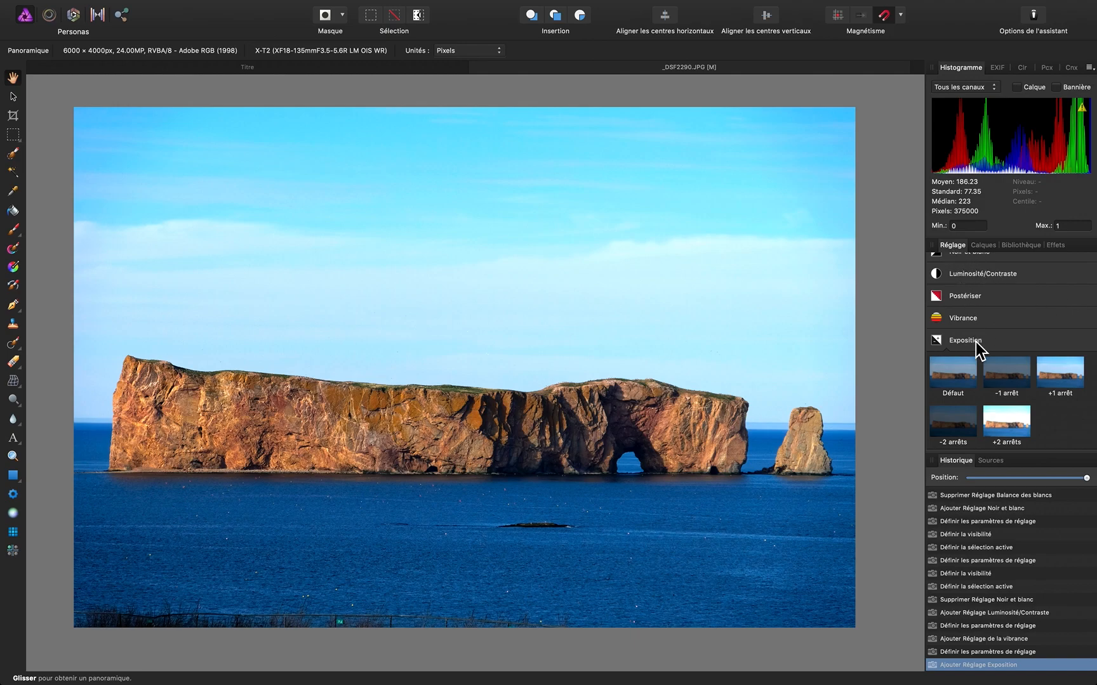
- Try a Tons foncés/tons clairs adjustment with Tons foncés at -10 % and Tons clairs at -8 %
{"action": "scroll", "coordinate": [977, 346], "scroll_direction": "down", "scroll_amount": 2}
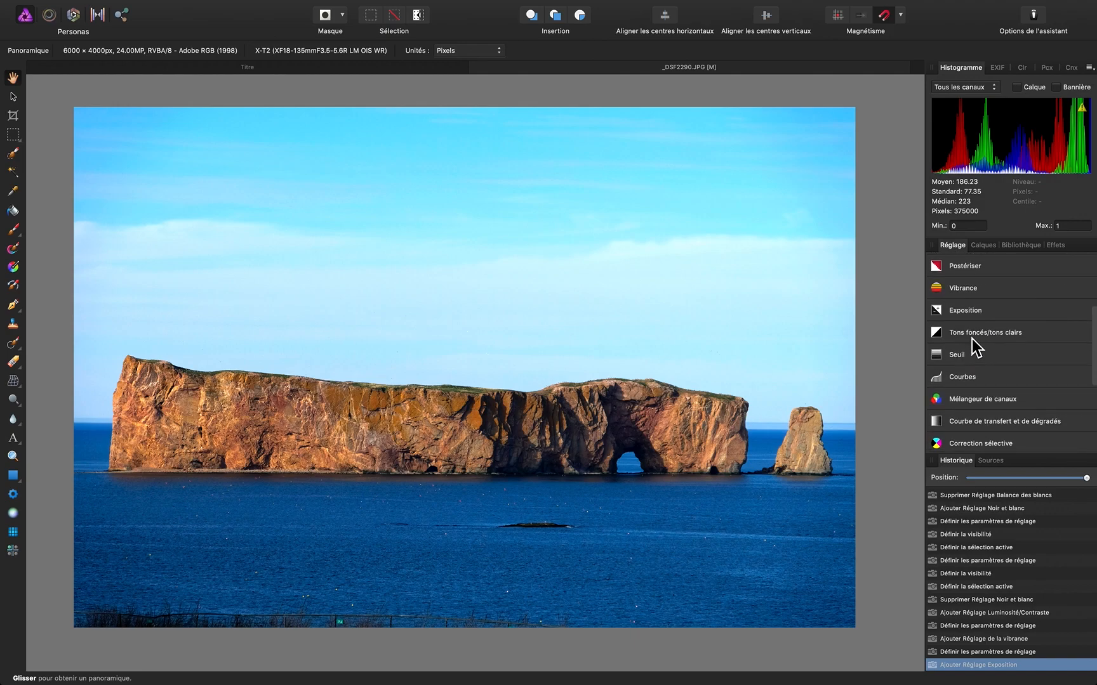
{"action": "left_click", "coordinate": [971, 337]}
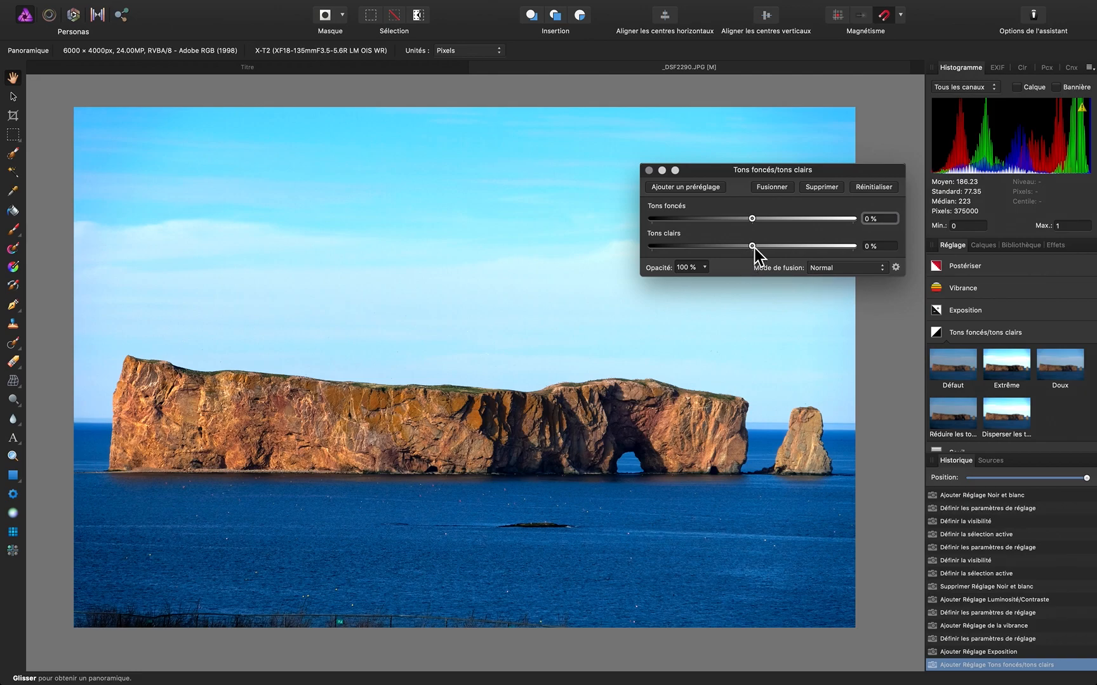
{"action": "left_click_drag", "start_coordinate": [753, 224], "coordinate": [736, 227]}
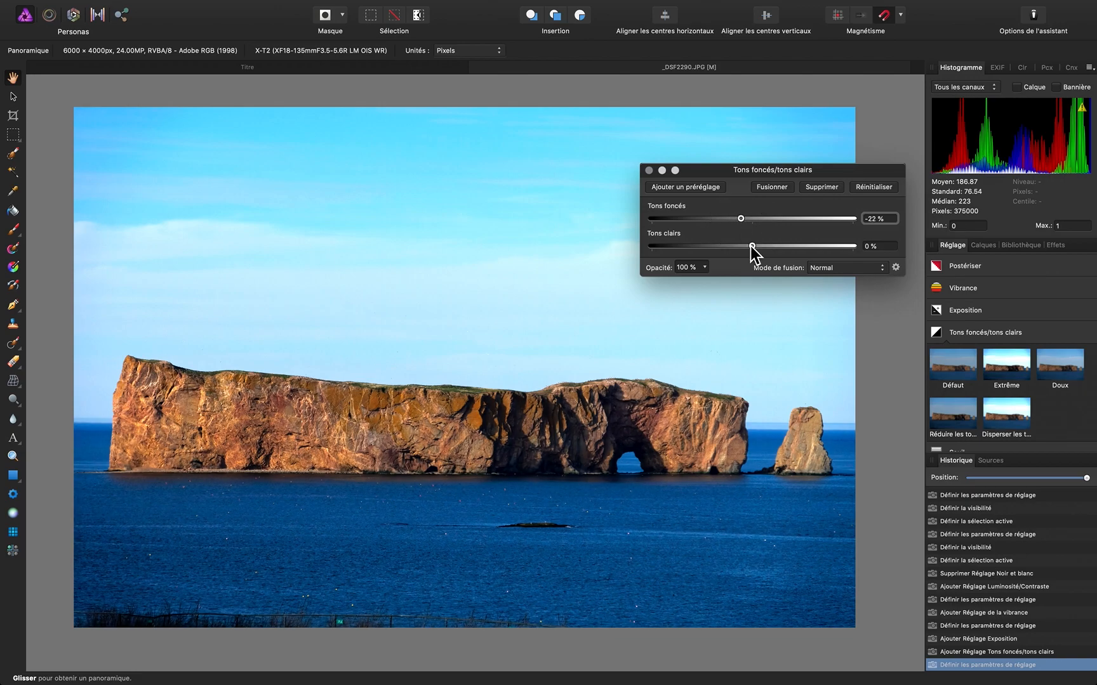
{"action": "mouse_move", "coordinate": [753, 247]}
{"action": "left_mouse_down"}
{"action": "mouse_move", "coordinate": [807, 256]}
{"action": "mouse_move", "coordinate": [739, 250]}
{"action": "mouse_move", "coordinate": [748, 251]}
{"action": "mouse_move", "coordinate": [748, 225]}
{"action": "left_mouse_up"}
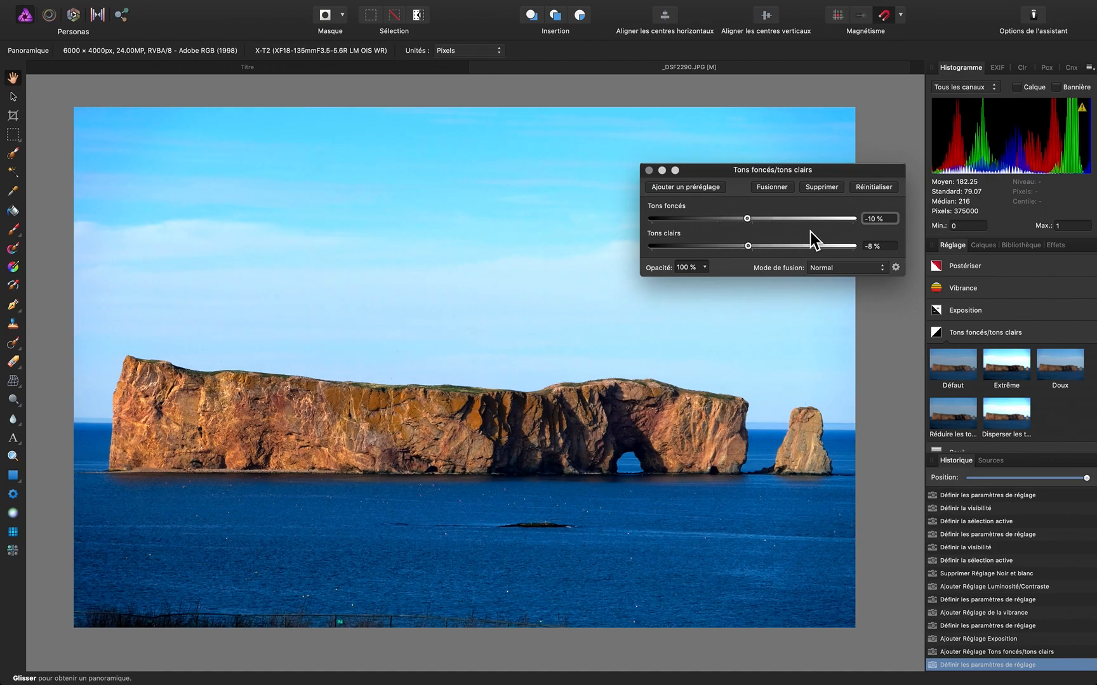
- Reset the Tons foncés/tons clairs adjustment to its defaults and delete its layer
{"action": "left_click", "coordinate": [873, 190]}
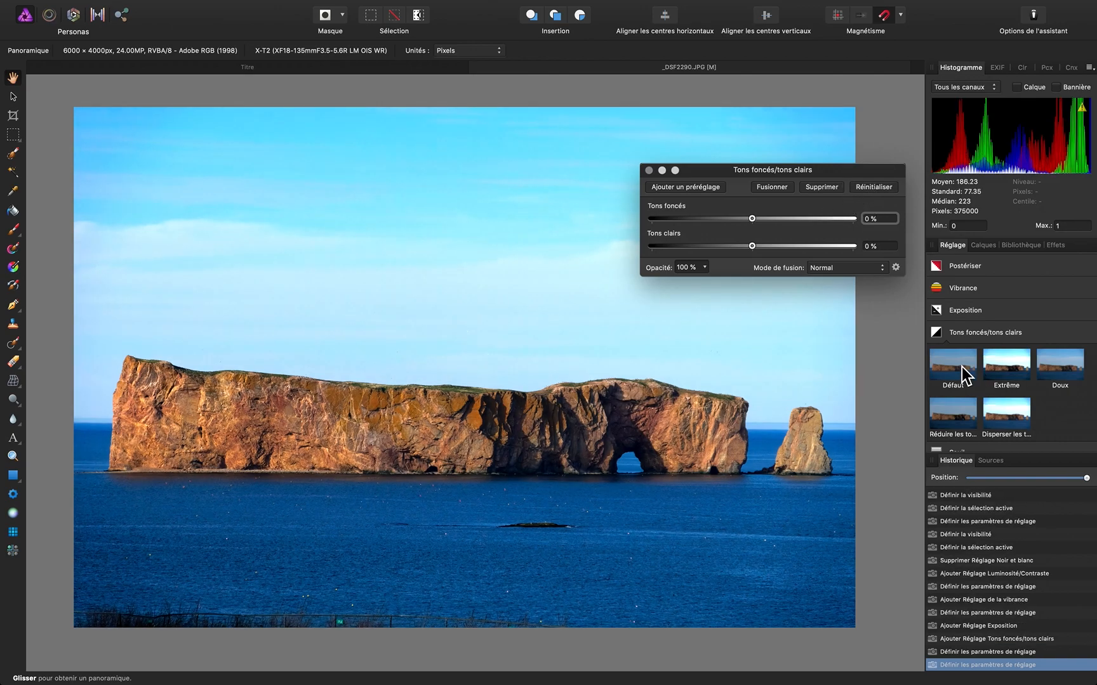
{"action": "left_click", "coordinate": [649, 170]}
{"action": "left_click", "coordinate": [984, 246]}
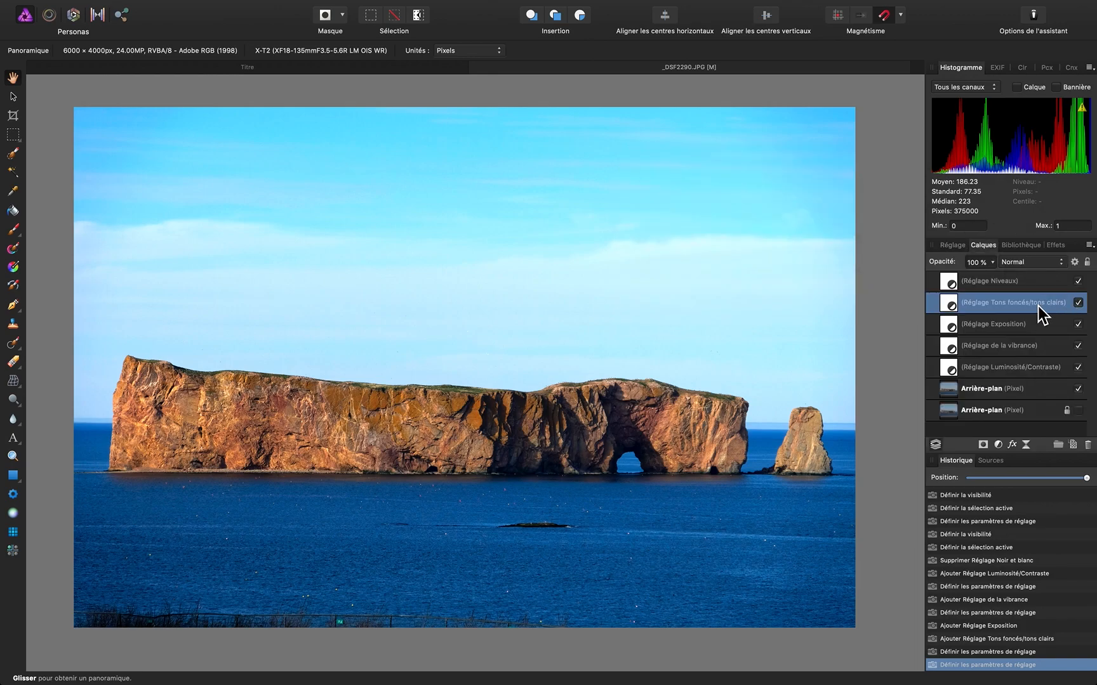
{"action": "key", "text": "Delete"}
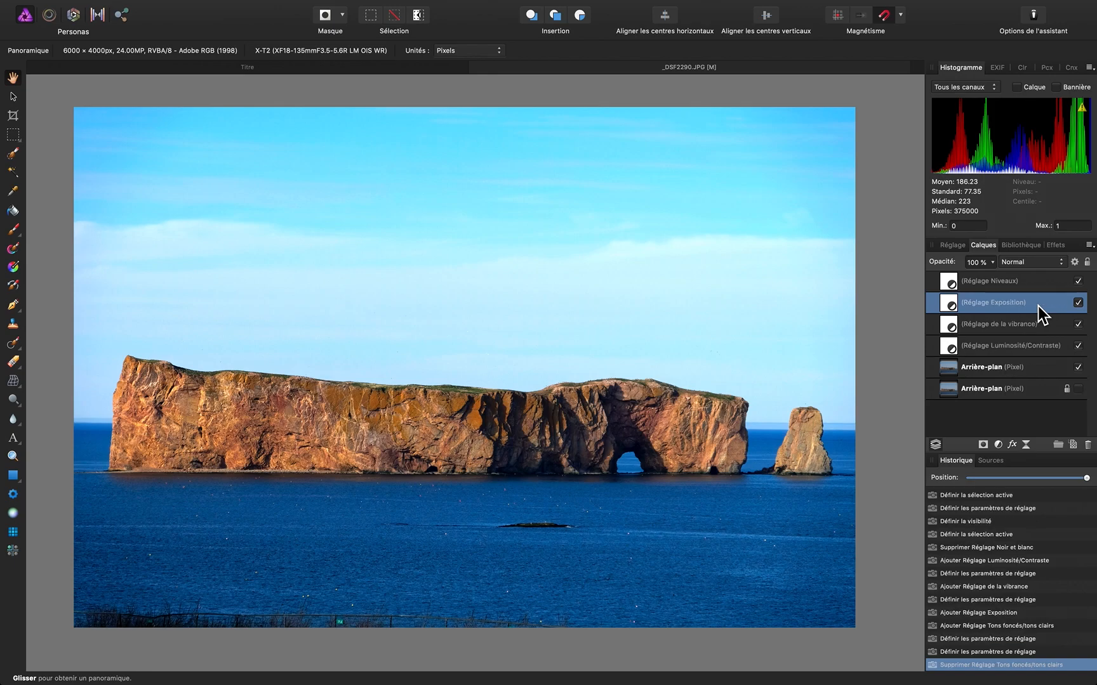
- Add a Courbes adjustment layer above the Exposition layer
{"action": "left_click", "coordinate": [952, 246]}
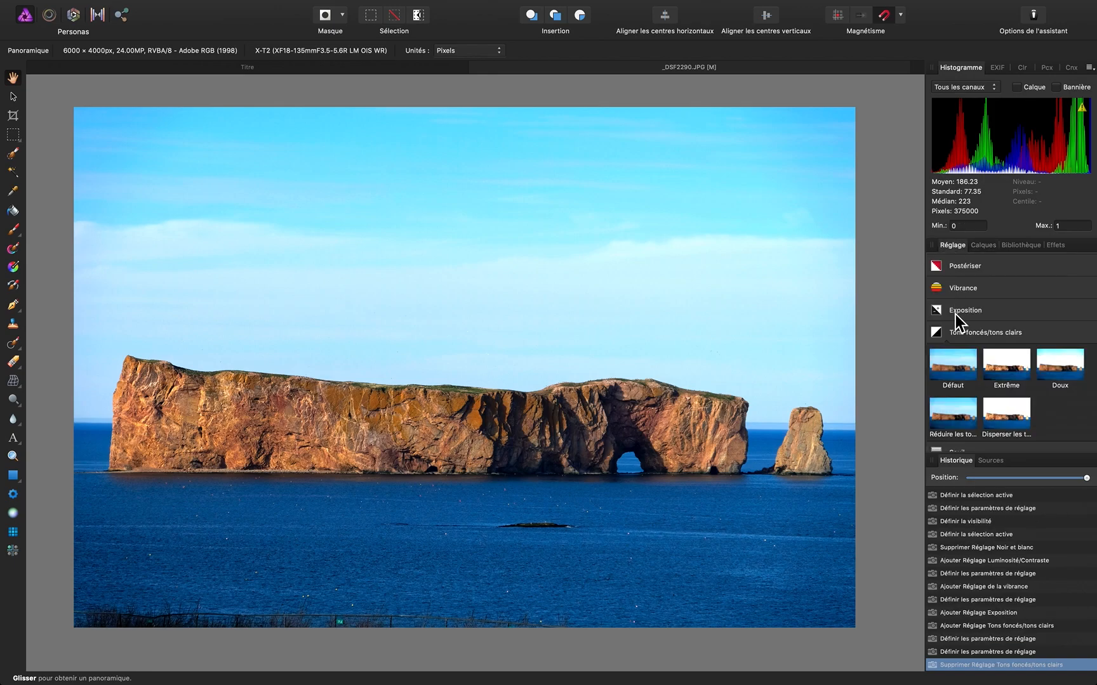
{"action": "left_click", "coordinate": [958, 332]}
{"action": "scroll", "coordinate": [955, 359], "scroll_direction": "down", "scroll_amount": 2}
{"action": "scroll", "coordinate": [958, 360], "scroll_direction": "down", "scroll_amount": 2}
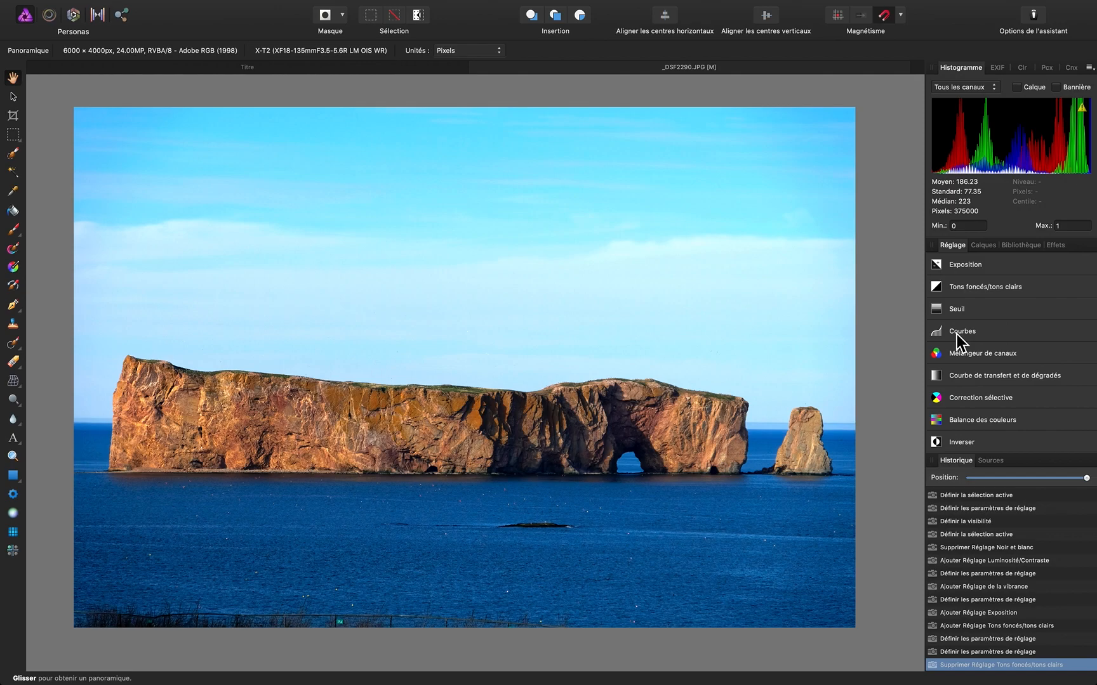
{"action": "left_click", "coordinate": [956, 333]}
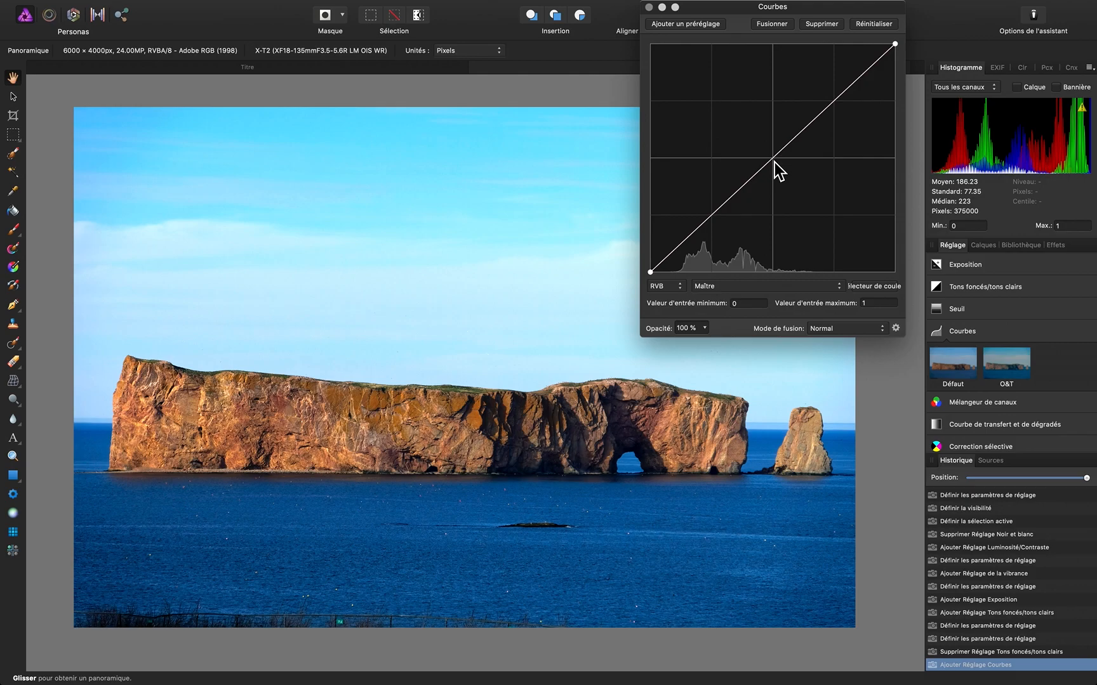
- Bend the master curve slightly below the diagonal in the shadows and midtones, with a third point holding the highlights close to the diagonal
{"action": "left_click", "coordinate": [715, 214]}
{"action": "left_click_drag", "start_coordinate": [716, 214], "coordinate": [723, 212]}
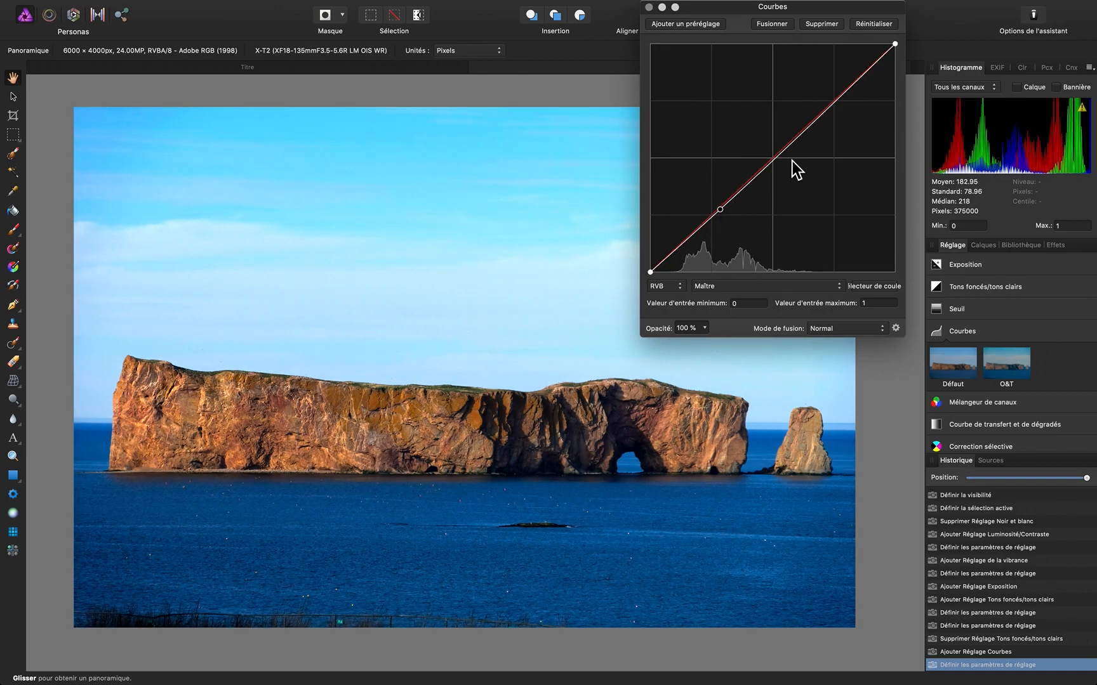
{"action": "left_click_drag", "start_coordinate": [774, 158], "coordinate": [779, 163]}
{"action": "left_click_drag", "start_coordinate": [720, 210], "coordinate": [715, 218]}
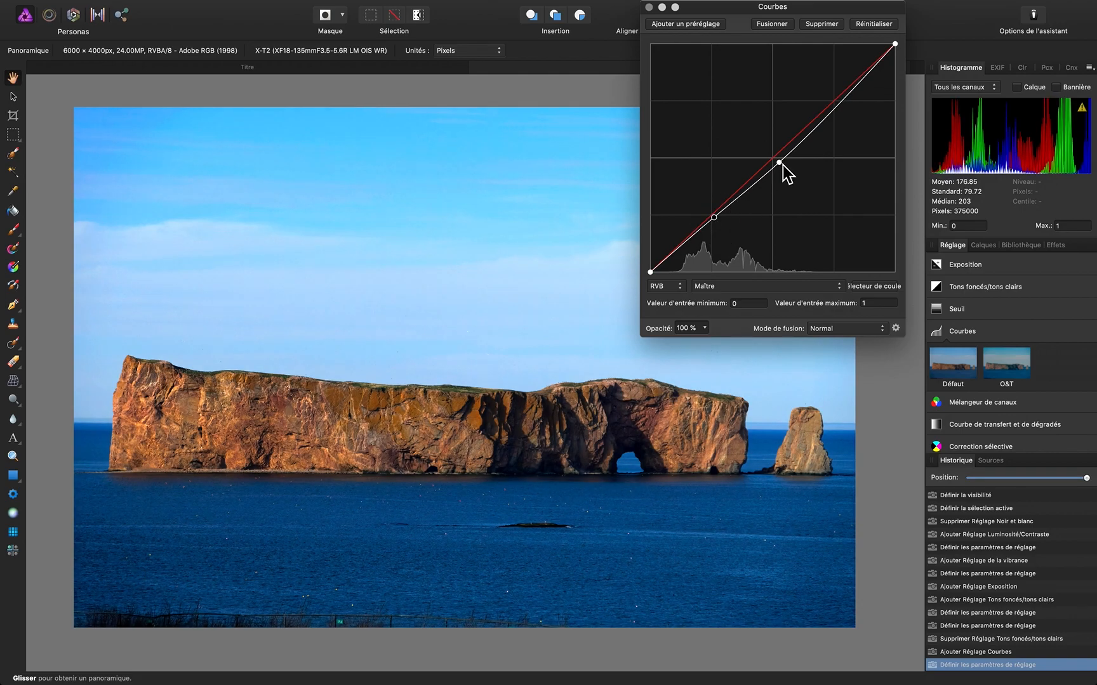
{"action": "left_click_drag", "start_coordinate": [848, 101], "coordinate": [839, 101]}
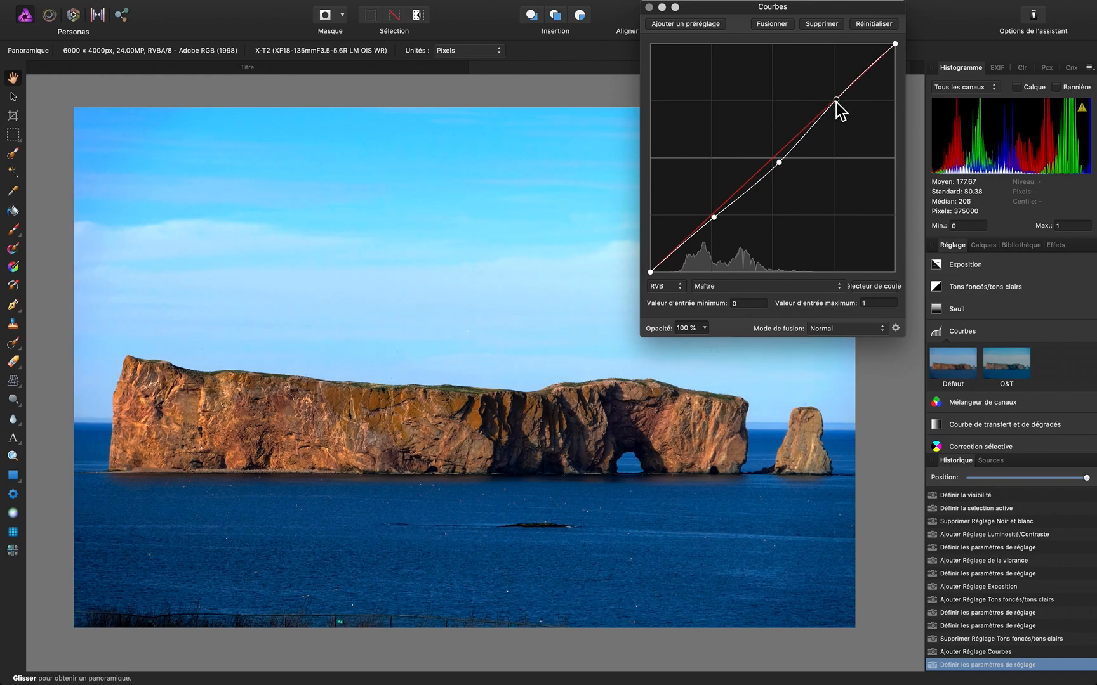
{"action": "left_click", "coordinate": [649, 7]}
- Toggle the visibility of the Courbes adjustment layer to compare the photo with and without it, leaving it visible
{"action": "left_click", "coordinate": [985, 246]}
{"action": "left_click", "coordinate": [1078, 302]}
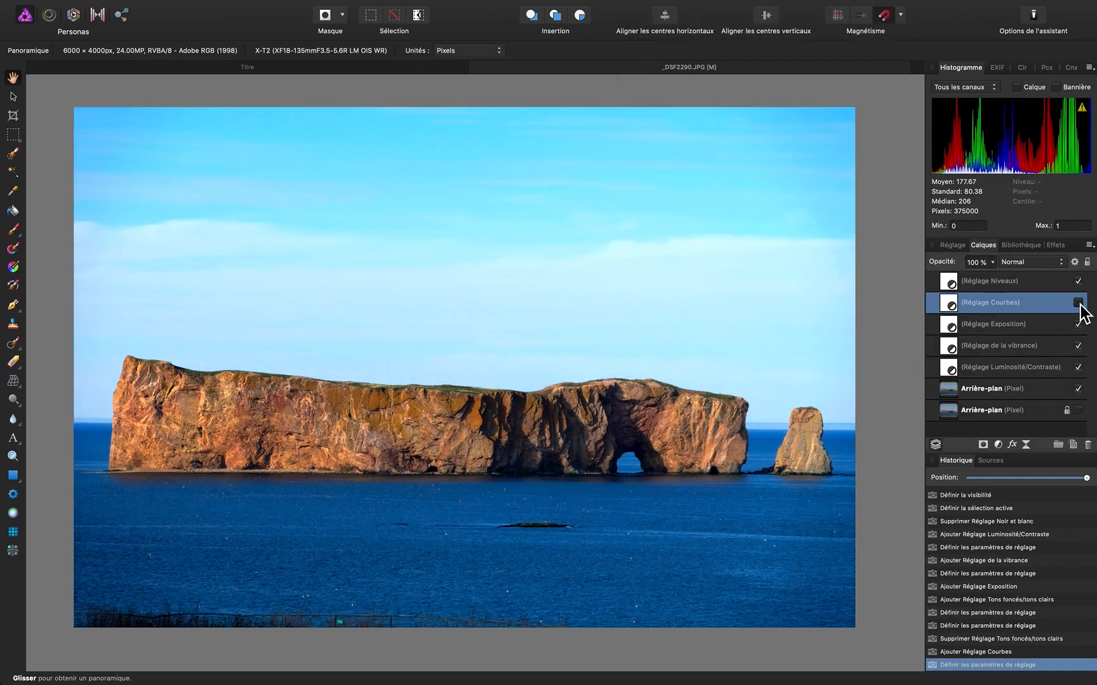
{"action": "left_click", "coordinate": [1078, 303]}
{"action": "left_click", "coordinate": [1079, 303]}
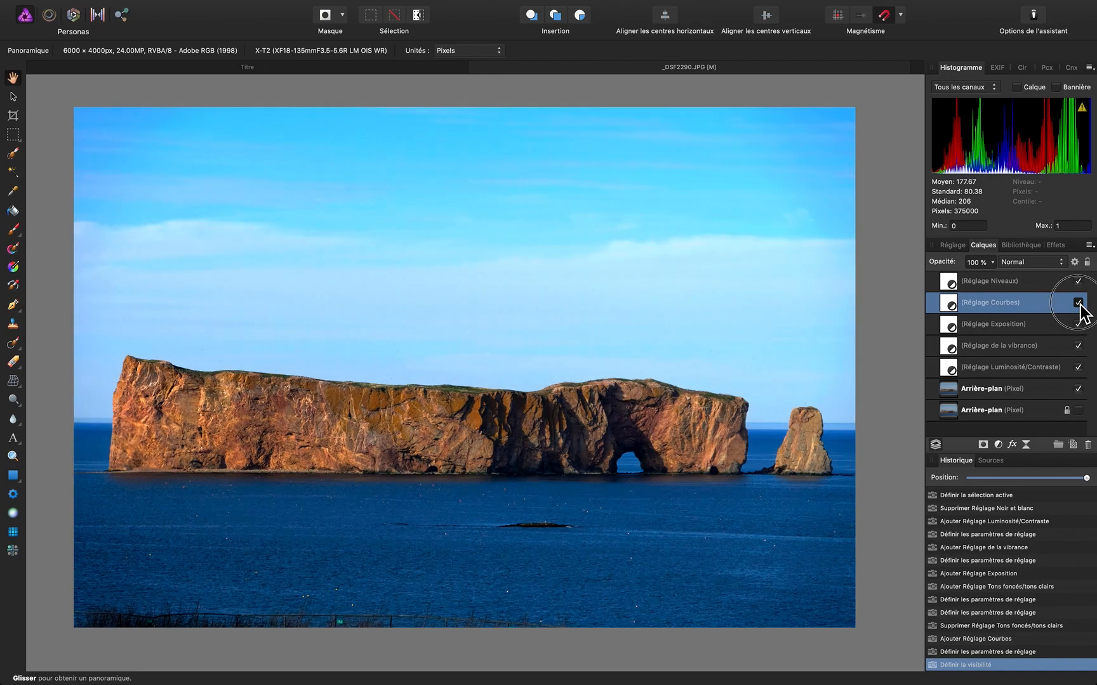
{"action": "left_click", "coordinate": [1078, 303]}
- Add a Correction sélective adjustment layer above the Courbes layer
{"action": "left_click", "coordinate": [952, 246]}
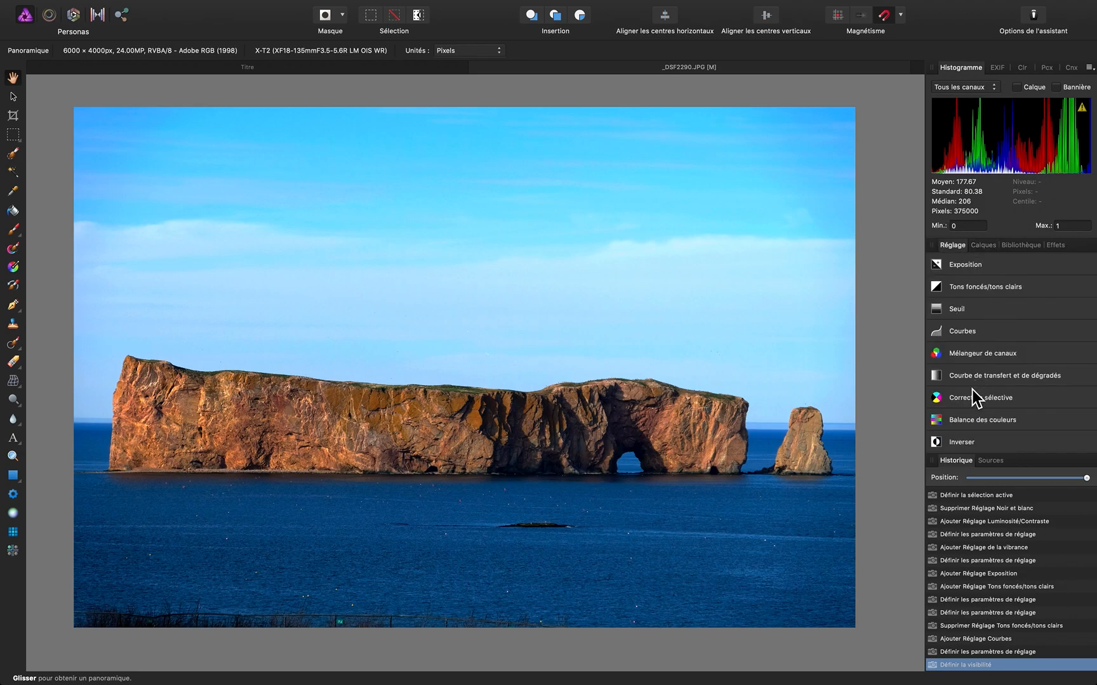
{"action": "scroll", "coordinate": [975, 414], "scroll_direction": "down", "scroll_amount": 2}
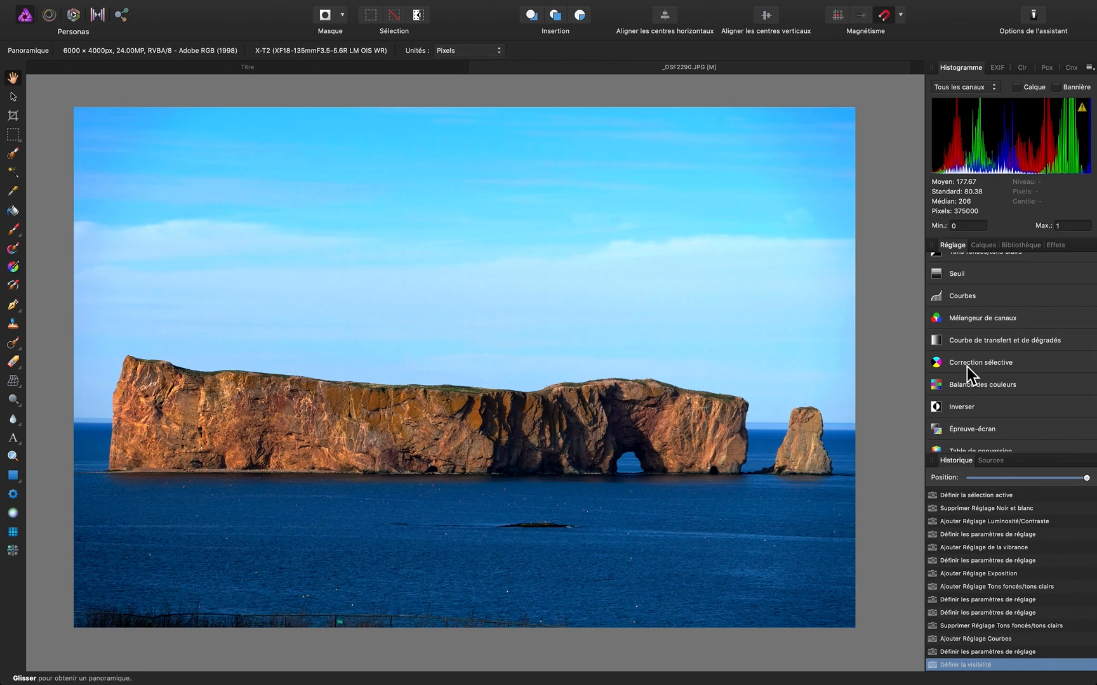
{"action": "left_click", "coordinate": [967, 366]}
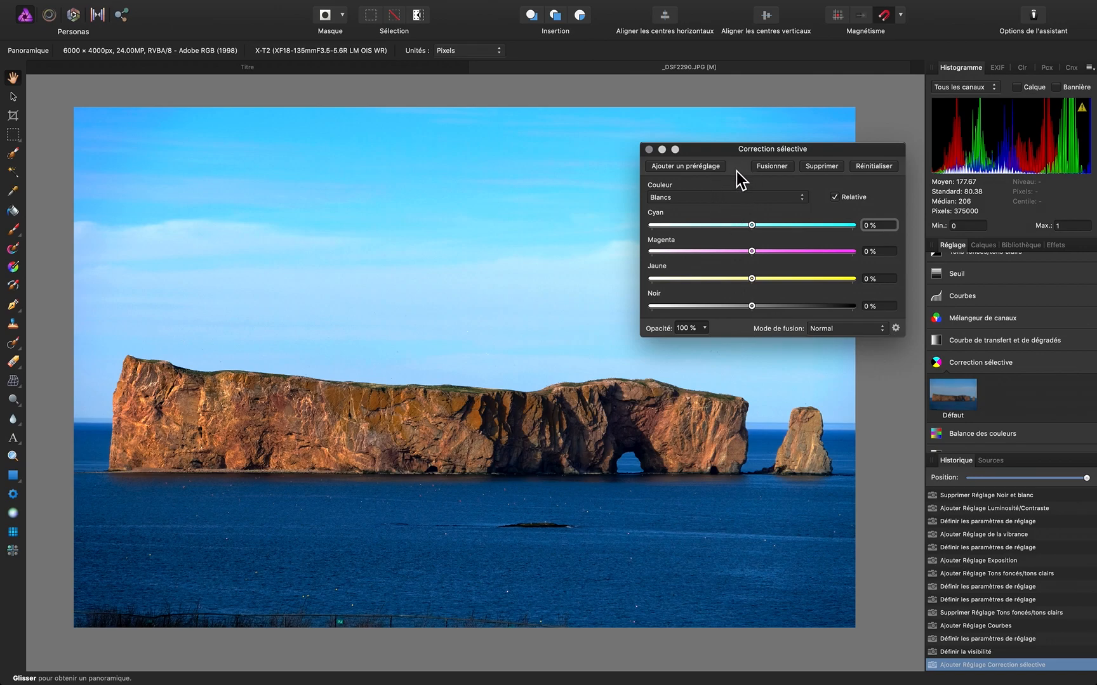
- For the Rouges in the selective correction, set Cyan to -30 %, Jaune to 47 % and Noir to -18 %, leaving Magenta at 0 %
{"action": "left_click", "coordinate": [722, 199]}
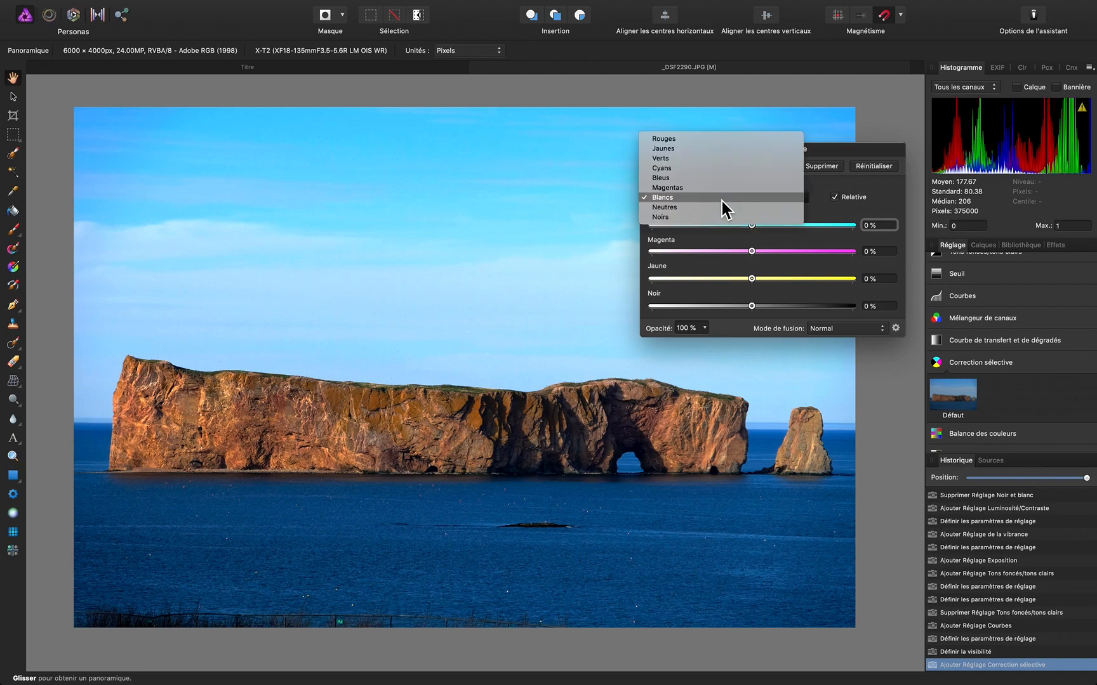
{"action": "left_click", "coordinate": [715, 142]}
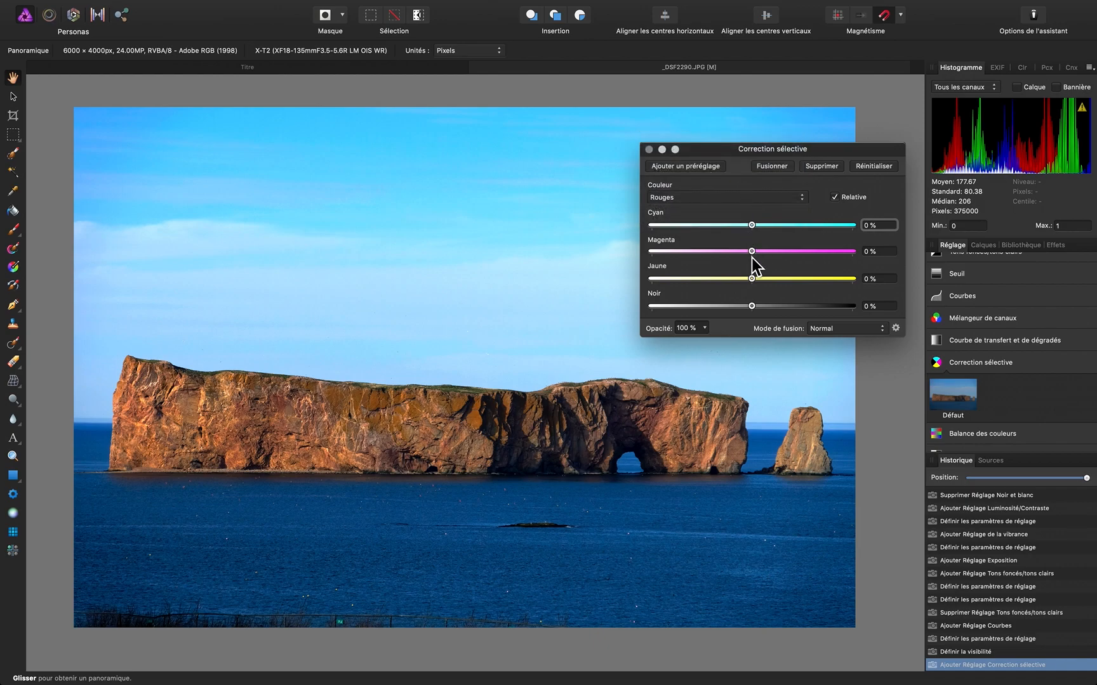
{"action": "left_click_drag", "start_coordinate": [754, 284], "coordinate": [798, 303]}
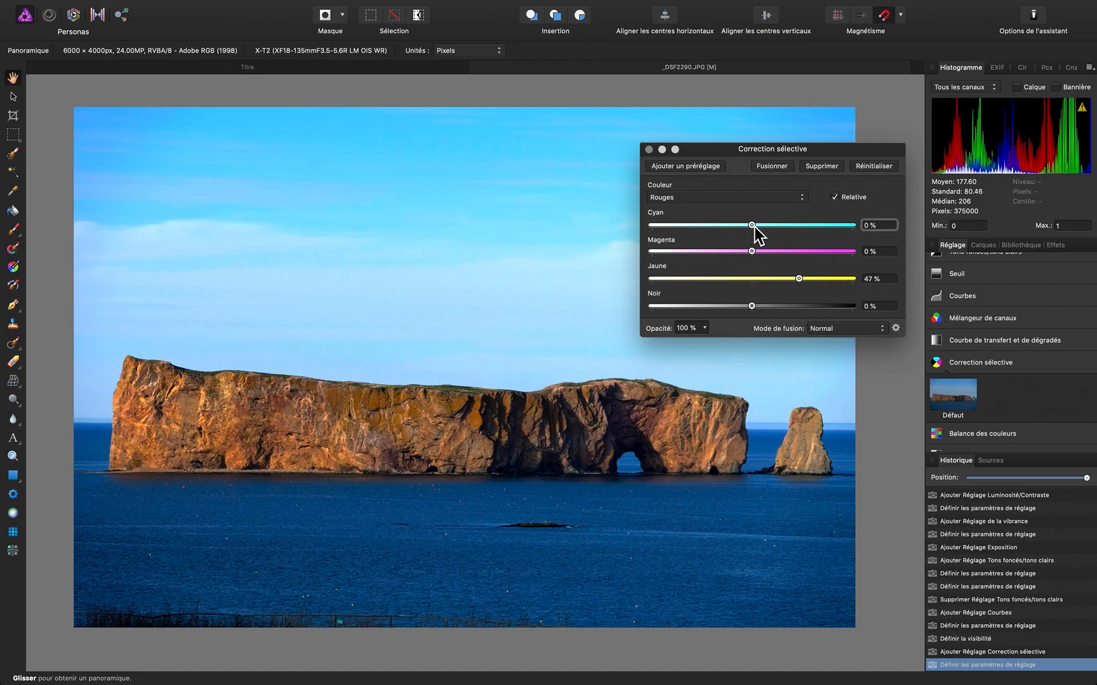
{"action": "left_click_drag", "start_coordinate": [752, 226], "coordinate": [721, 238]}
{"action": "mouse_move", "coordinate": [752, 253]}
{"action": "left_mouse_down"}
{"action": "mouse_move", "coordinate": [800, 257]}
{"action": "mouse_move", "coordinate": [705, 251]}
{"action": "mouse_move", "coordinate": [874, 270]}
{"action": "mouse_move", "coordinate": [658, 253]}
{"action": "mouse_move", "coordinate": [824, 276]}
{"action": "mouse_move", "coordinate": [805, 263]}
{"action": "mouse_move", "coordinate": [731, 260]}
{"action": "left_mouse_up"}
{"action": "left_click_drag", "start_coordinate": [678, 252], "coordinate": [754, 266]}
{"action": "mouse_move", "coordinate": [755, 311]}
{"action": "left_mouse_down"}
{"action": "mouse_move", "coordinate": [740, 312]}
{"action": "mouse_move", "coordinate": [824, 320]}
{"action": "mouse_move", "coordinate": [705, 310]}
{"action": "mouse_move", "coordinate": [755, 311]}
{"action": "mouse_move", "coordinate": [738, 309]}
{"action": "left_mouse_up"}
- For the Jaunes in the selective correction, set Cyan to -63 % and Jaune to 76 %, keeping Noir at 0 %
{"action": "left_click", "coordinate": [705, 198]}
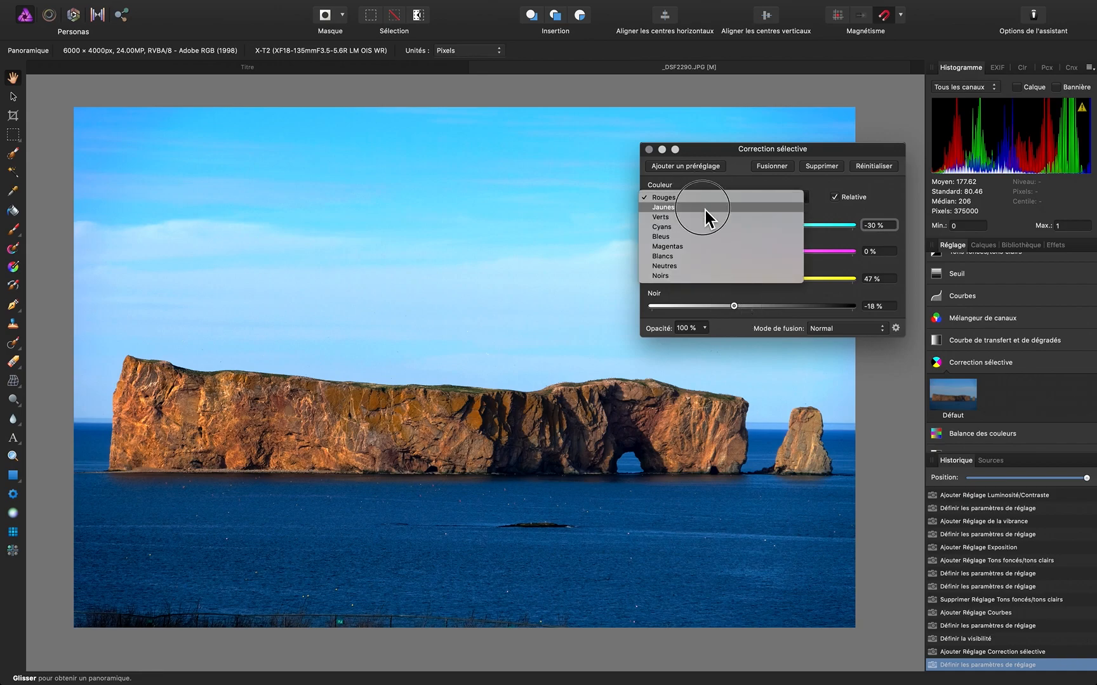
{"action": "left_click", "coordinate": [705, 209]}
{"action": "left_click_drag", "start_coordinate": [760, 280], "coordinate": [829, 283]}
{"action": "left_click_drag", "start_coordinate": [752, 224], "coordinate": [784, 225]}
{"action": "left_click", "coordinate": [690, 225]}
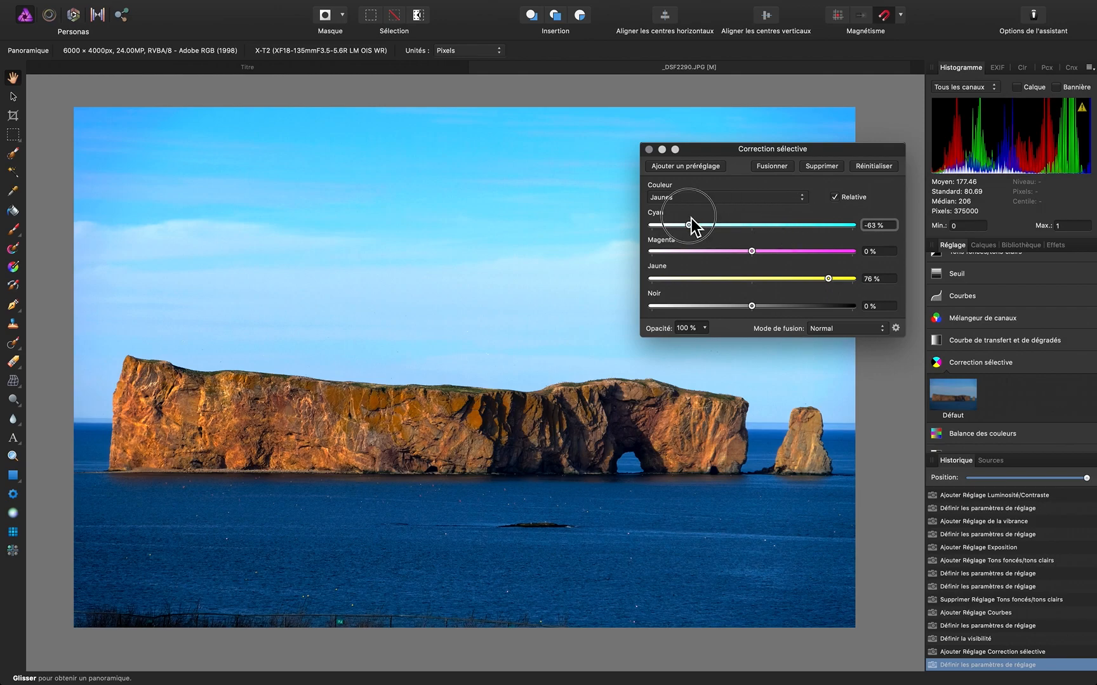
{"action": "mouse_move", "coordinate": [752, 307]}
{"action": "left_mouse_down"}
{"action": "mouse_move", "coordinate": [736, 311]}
{"action": "mouse_move", "coordinate": [784, 312]}
{"action": "mouse_move", "coordinate": [755, 321]}
{"action": "left_mouse_up"}
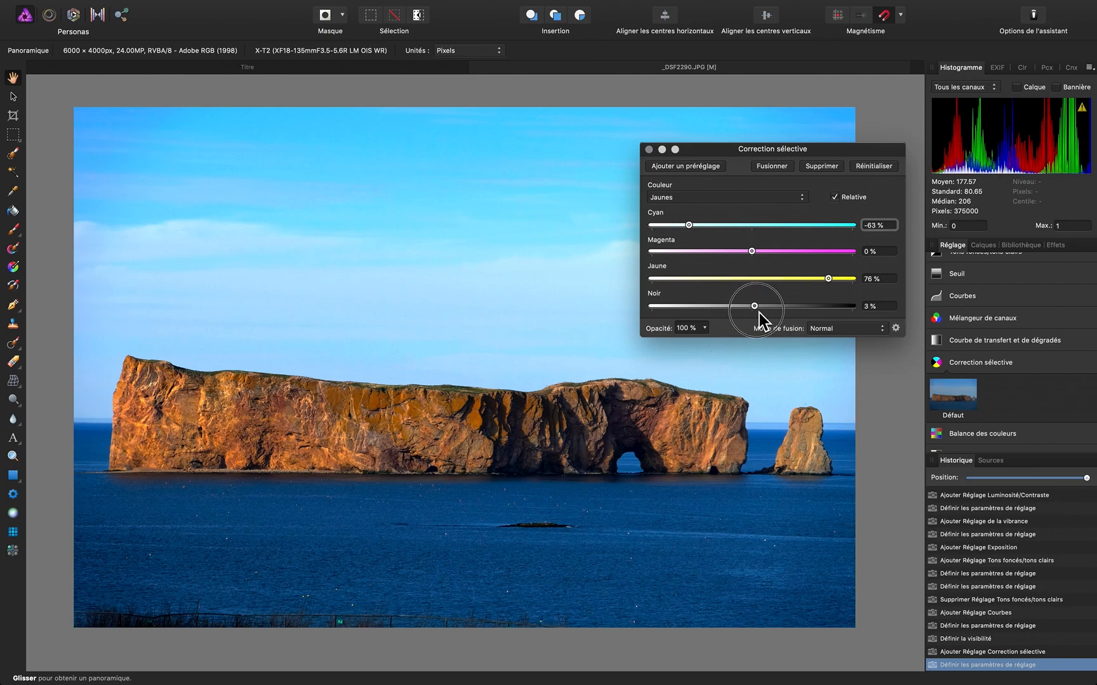
- For the Cyans in the selective correction, set Cyan to 48 %
{"action": "left_click", "coordinate": [716, 200]}
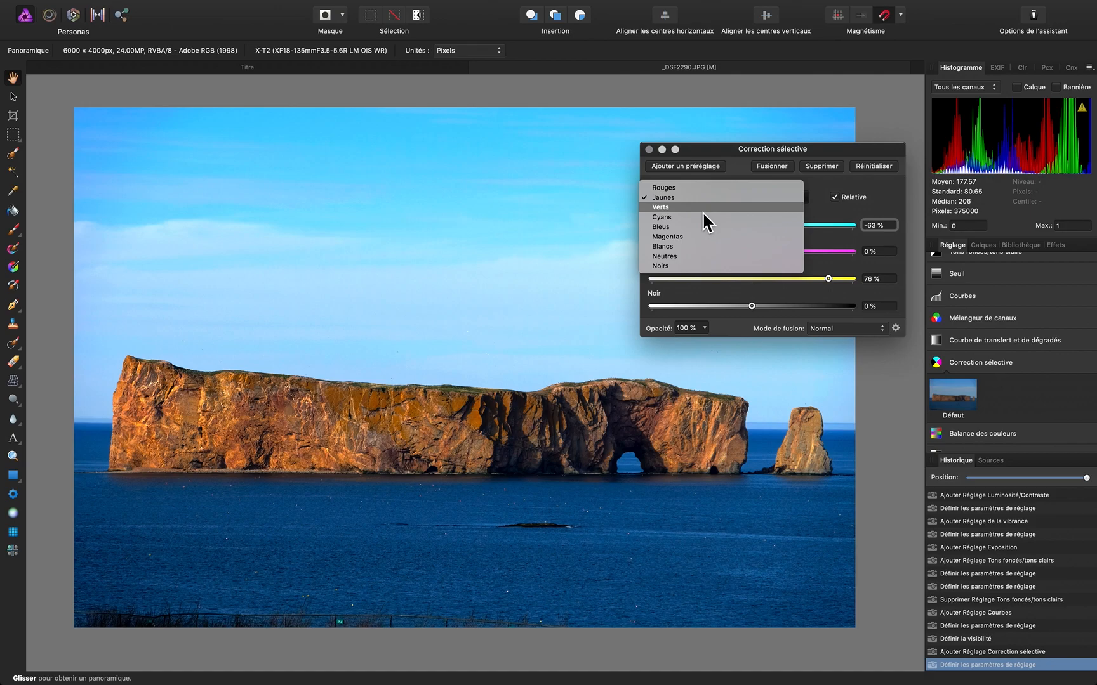
{"action": "left_click", "coordinate": [703, 220]}
{"action": "left_click_drag", "start_coordinate": [755, 227], "coordinate": [805, 231]}
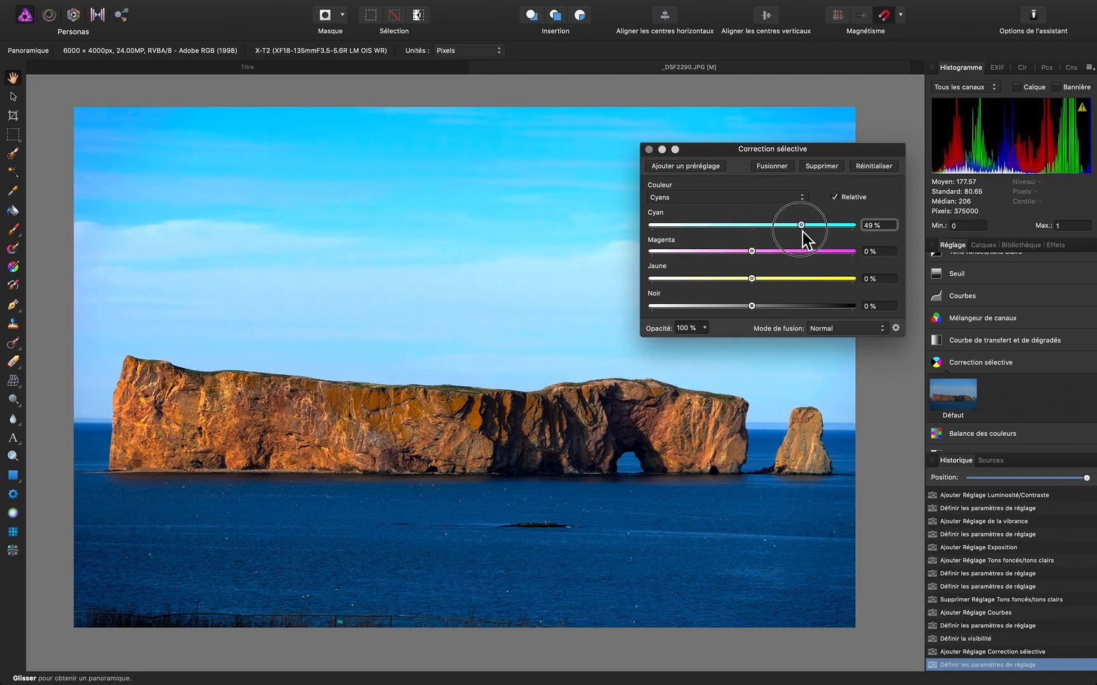
- For the Bleus in the selective correction, set Cyan to 55 % and Jaune to -57 %
{"action": "left_click", "coordinate": [717, 204]}
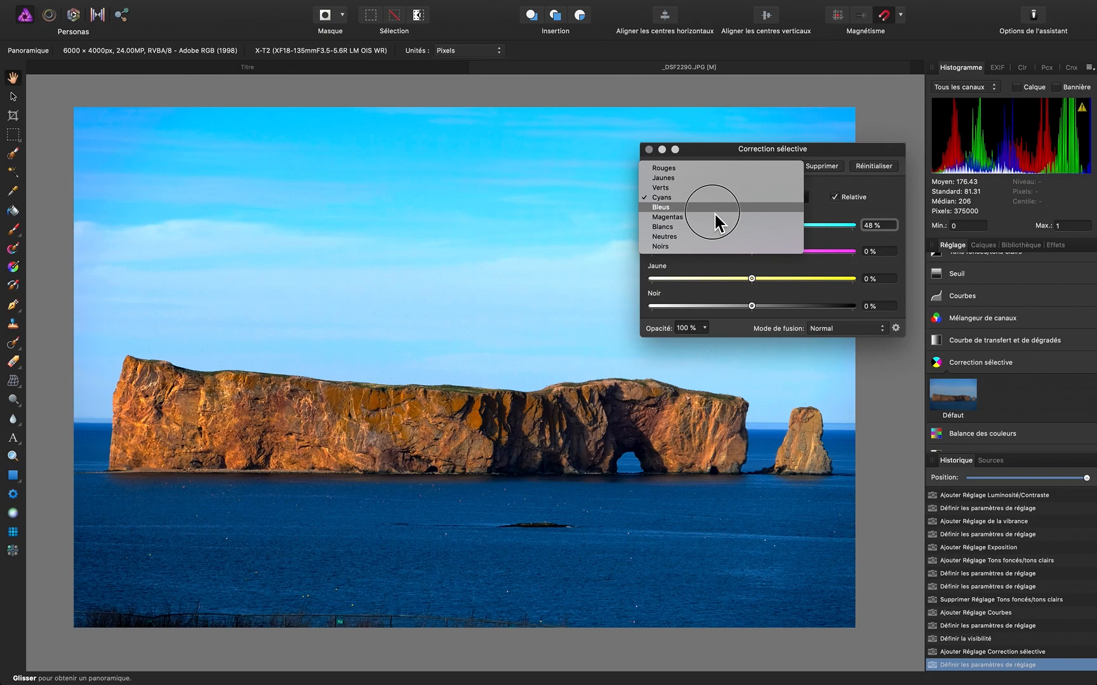
{"action": "left_click", "coordinate": [715, 215]}
{"action": "left_click", "coordinate": [715, 202]}
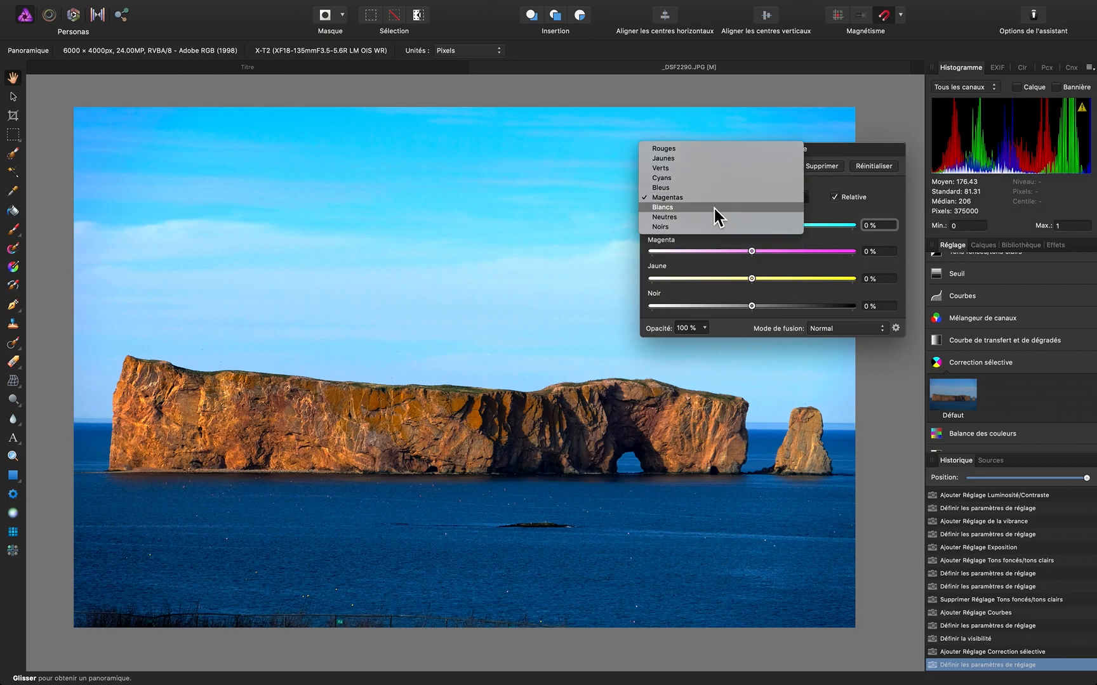
{"action": "left_click", "coordinate": [716, 189]}
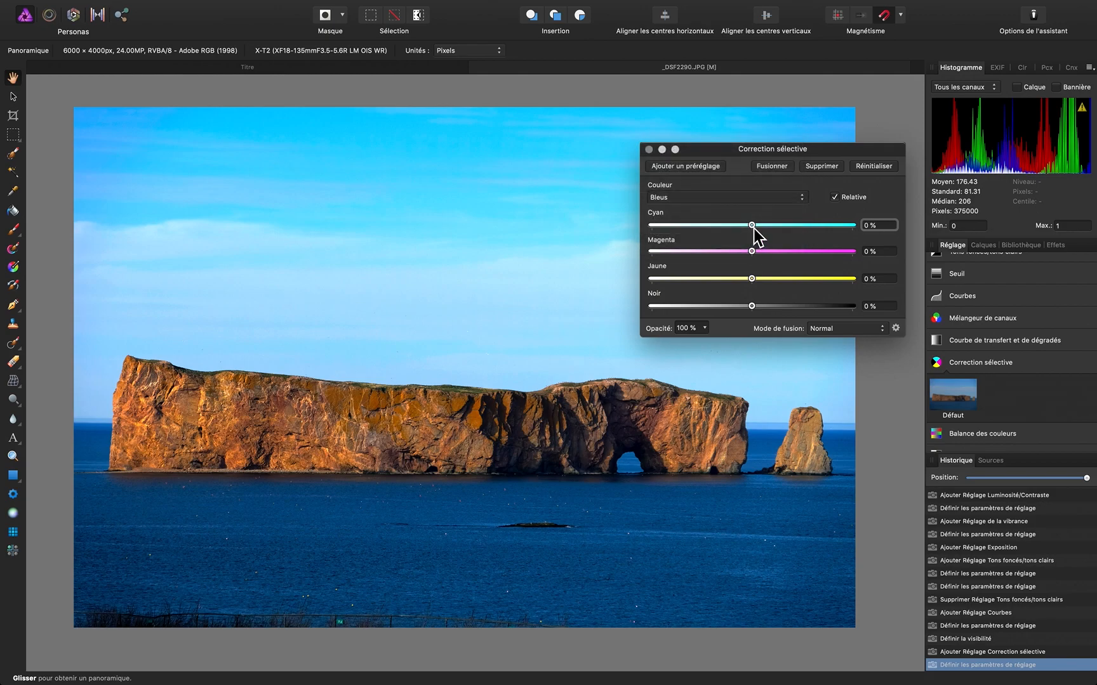
{"action": "left_click_drag", "start_coordinate": [754, 228], "coordinate": [810, 230]}
{"action": "left_click_drag", "start_coordinate": [717, 229], "coordinate": [812, 234]}
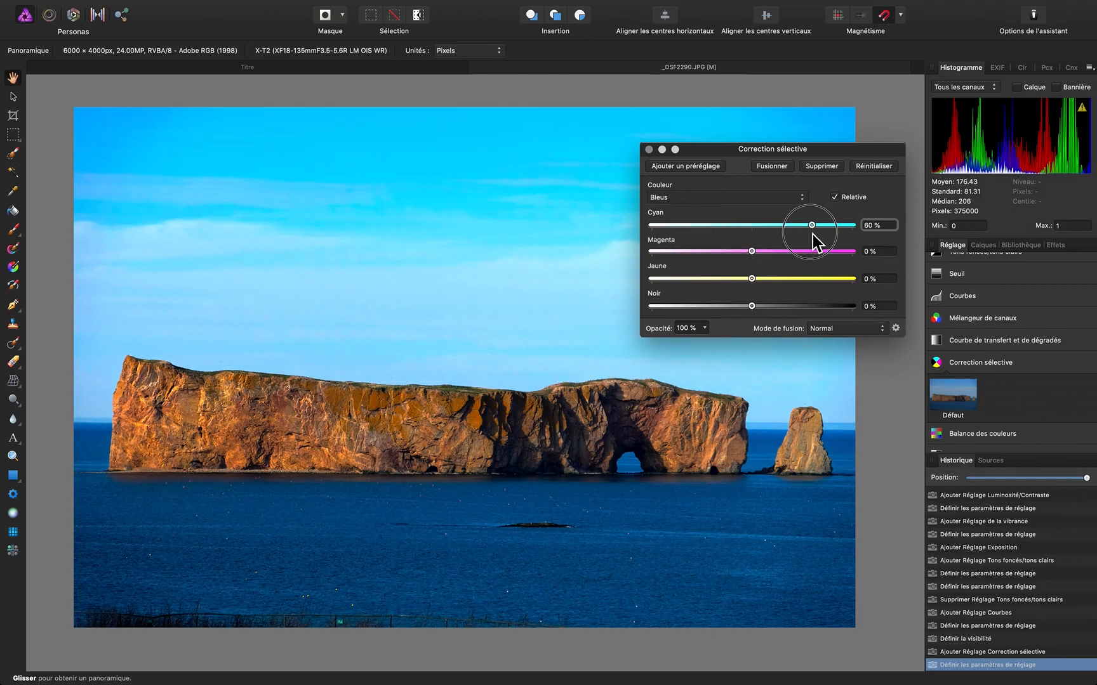
{"action": "left_click_drag", "start_coordinate": [755, 281], "coordinate": [854, 280]}
{"action": "left_click_drag", "start_coordinate": [1013, 320], "coordinate": [699, 304]}
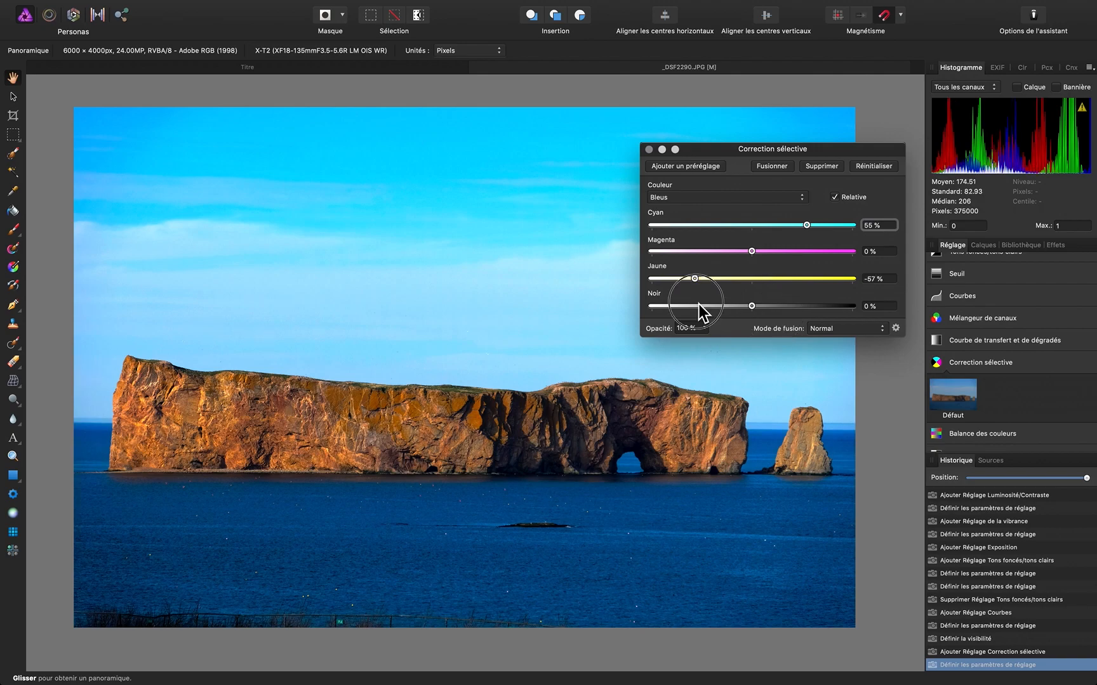
- For the Blancs in the selective correction, set Cyan to -79 % and Jaune to 65 %, and close the adjustment settings
{"action": "left_click", "coordinate": [704, 203]}
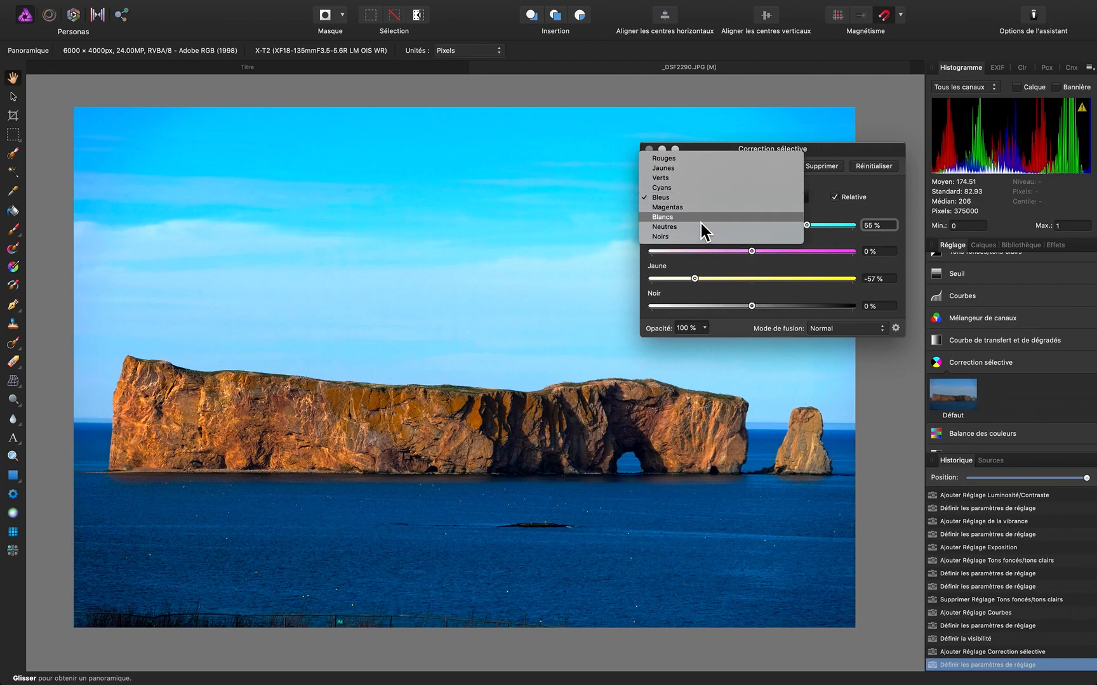
{"action": "left_click", "coordinate": [702, 218]}
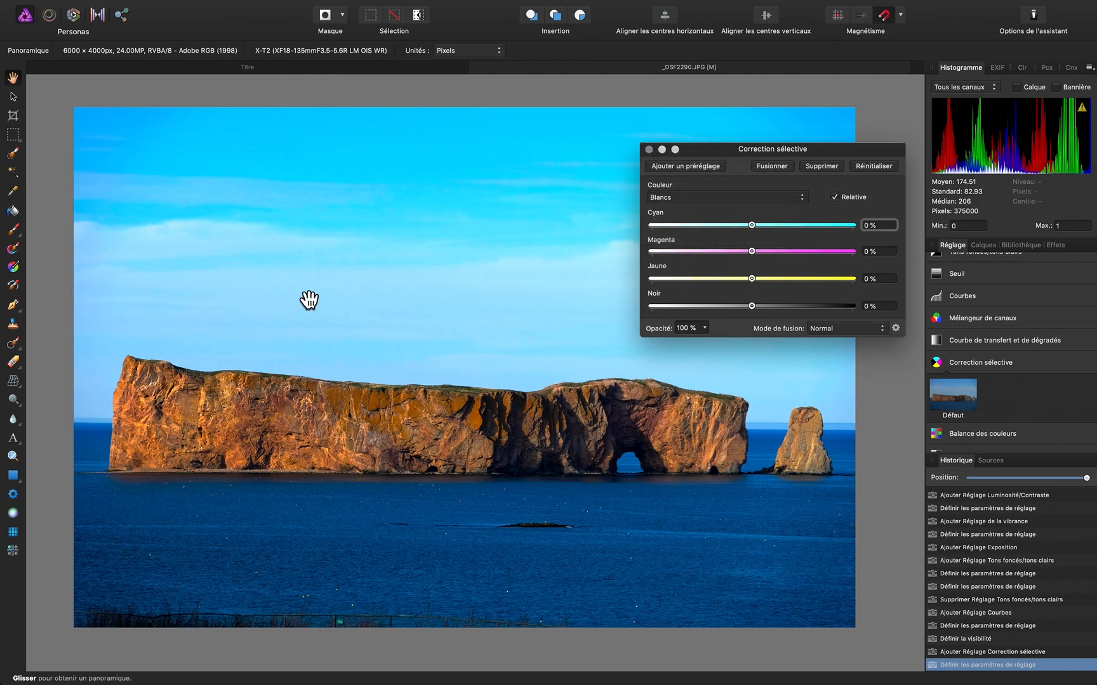
{"action": "left_click_drag", "start_coordinate": [754, 227], "coordinate": [674, 227]}
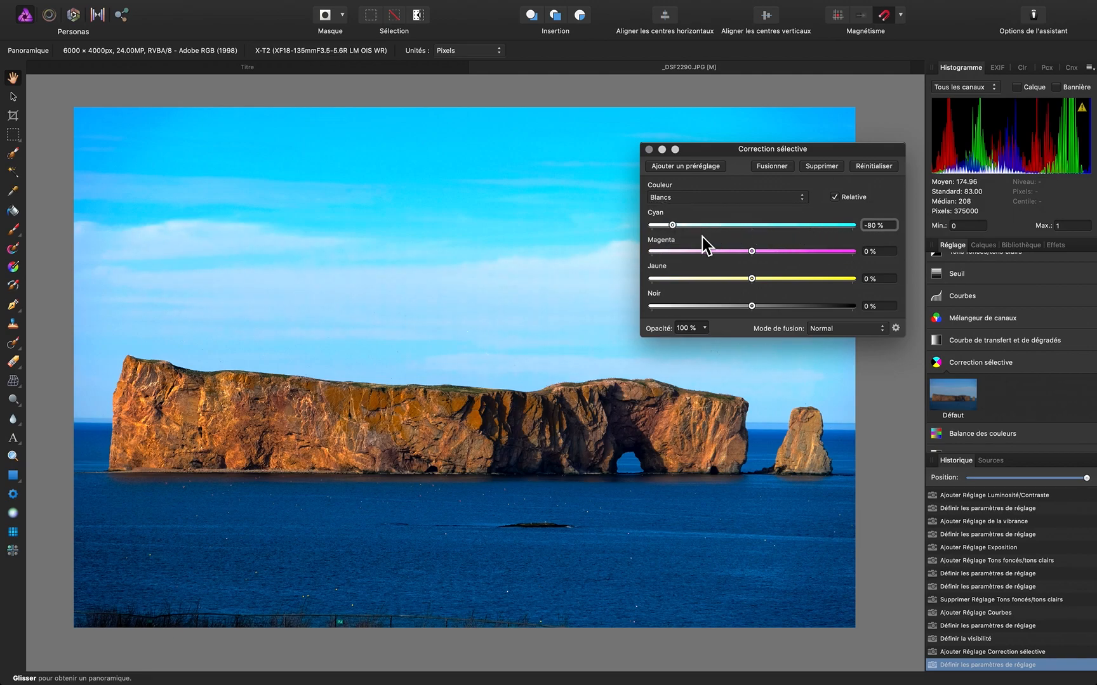
{"action": "left_click_drag", "start_coordinate": [761, 279], "coordinate": [820, 291]}
{"action": "left_click_drag", "start_coordinate": [772, 148], "coordinate": [754, 132]}
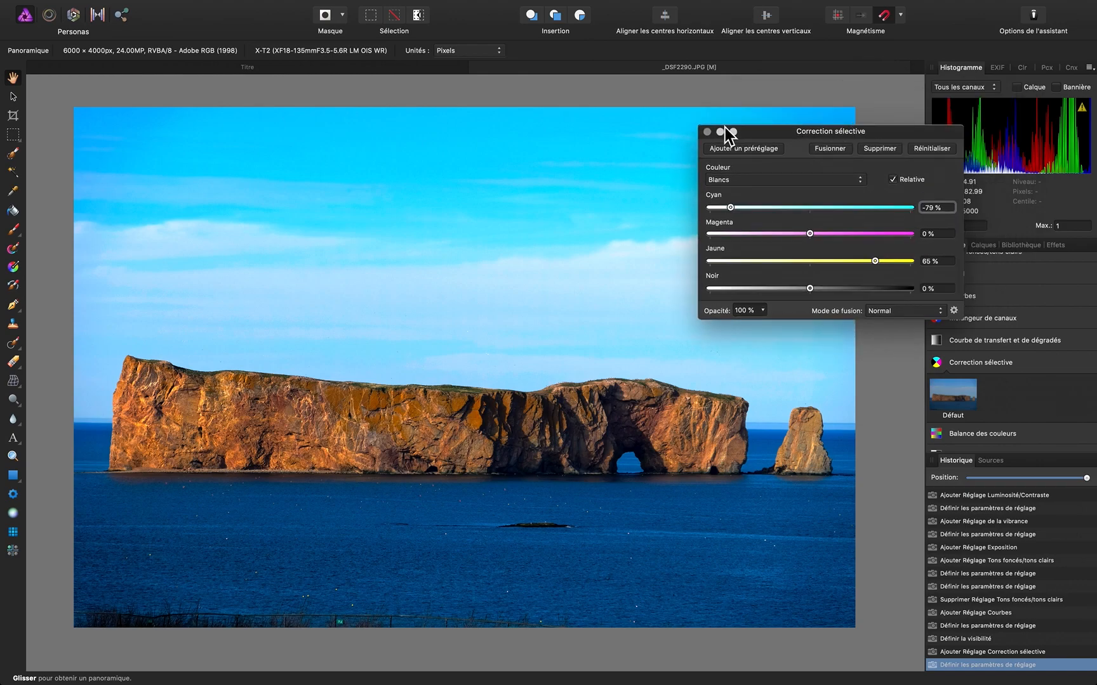
{"action": "left_click", "coordinate": [706, 132]}
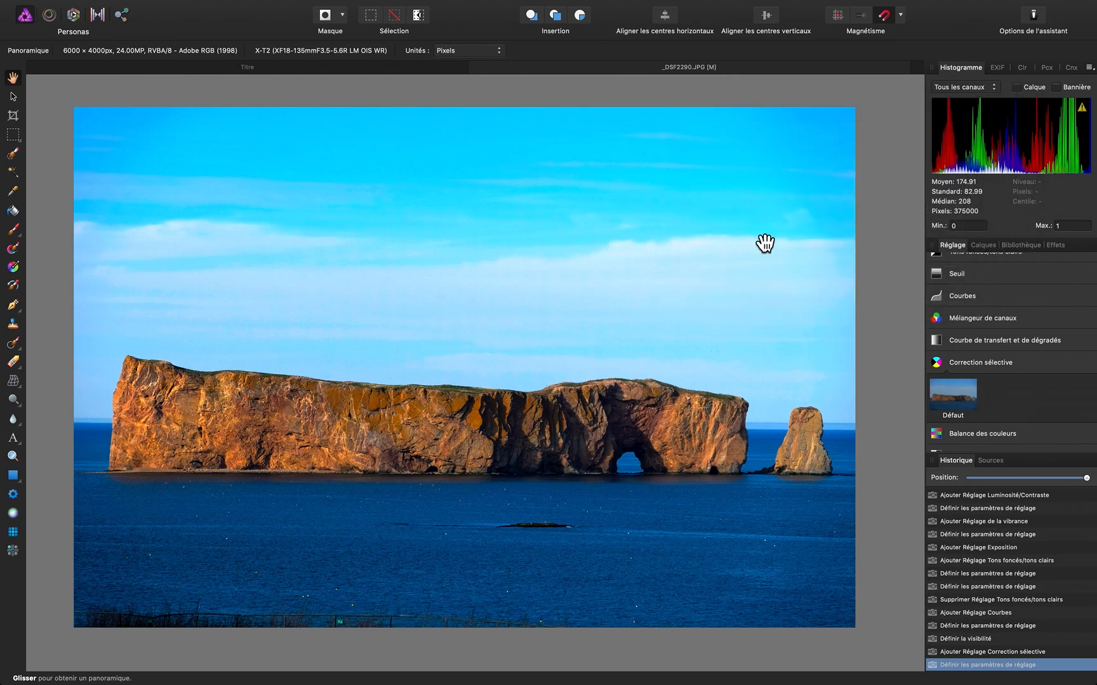
- Toggle the Correction sélective, Niveaux and Courbes layers off and on one at a time to compare their effects on the photo
{"action": "left_click", "coordinate": [976, 365]}
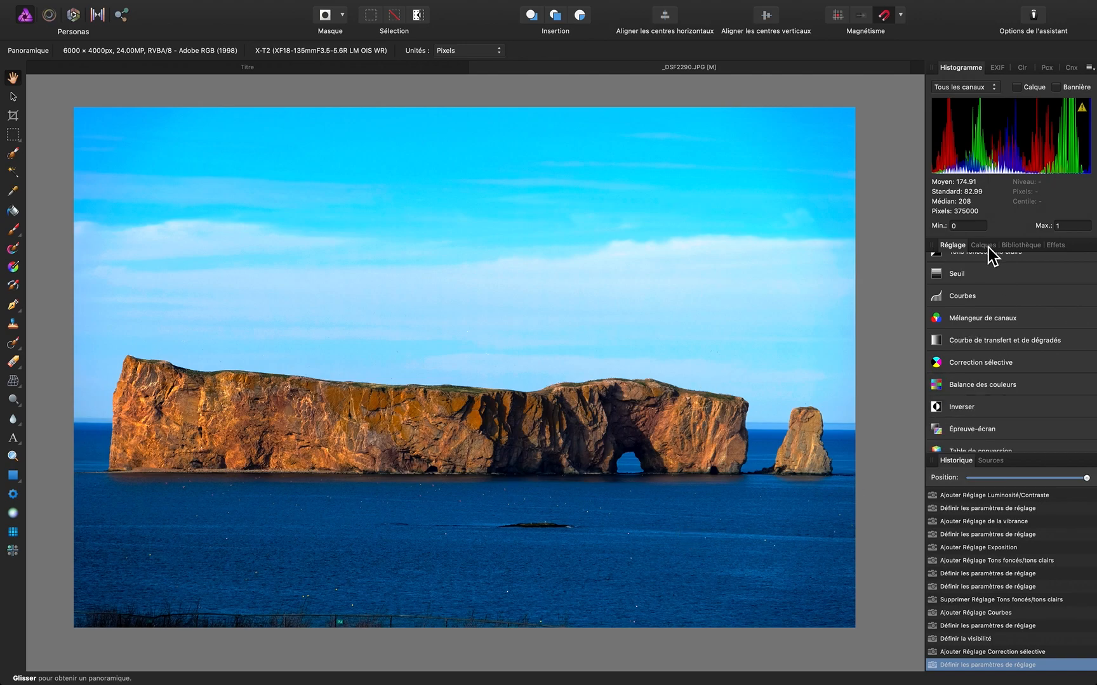
{"action": "left_click", "coordinate": [986, 246]}
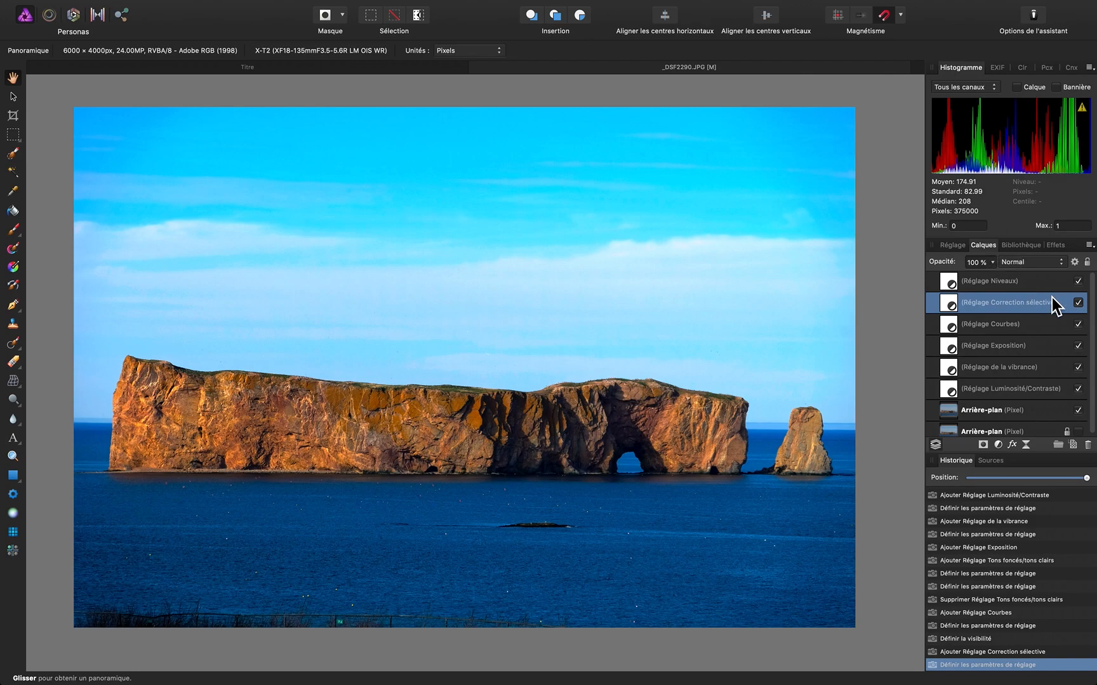
{"action": "left_click", "coordinate": [1078, 304]}
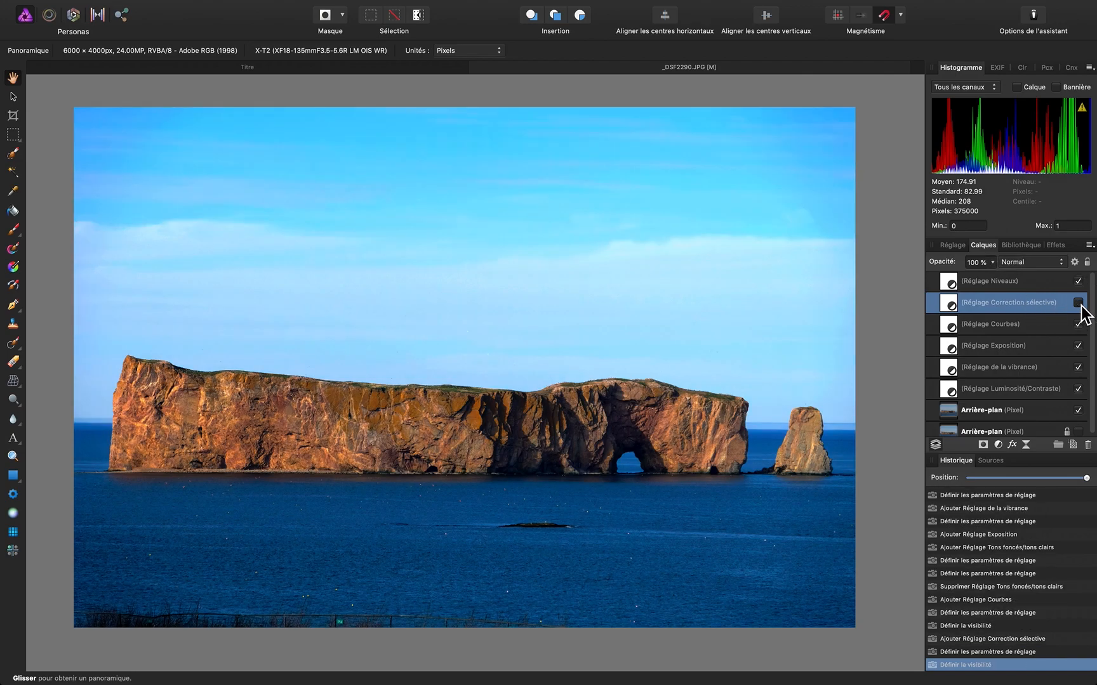
{"action": "left_click", "coordinate": [1078, 303]}
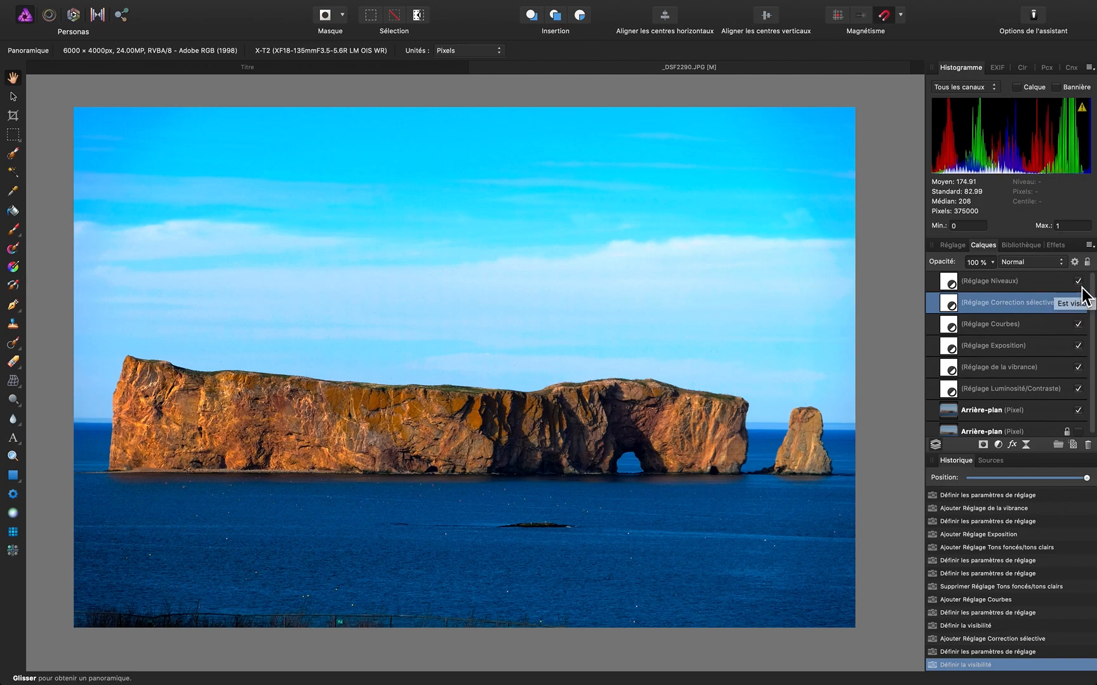
{"action": "left_click", "coordinate": [1079, 282]}
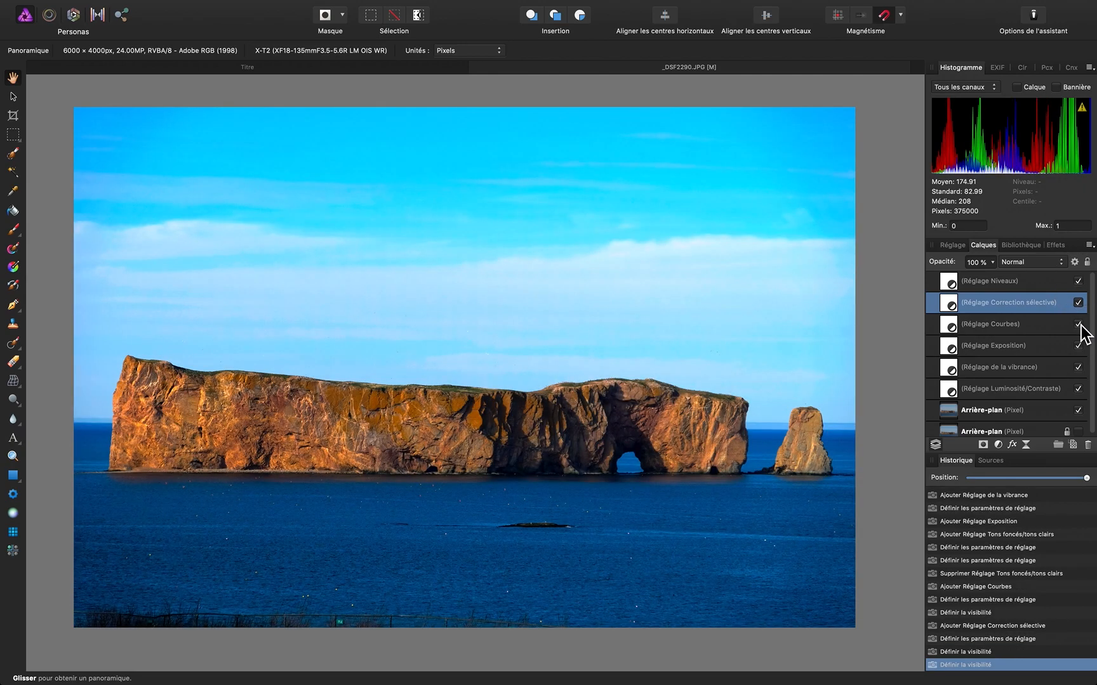
{"action": "left_click", "coordinate": [1079, 324]}
{"action": "left_click", "coordinate": [1078, 324]}
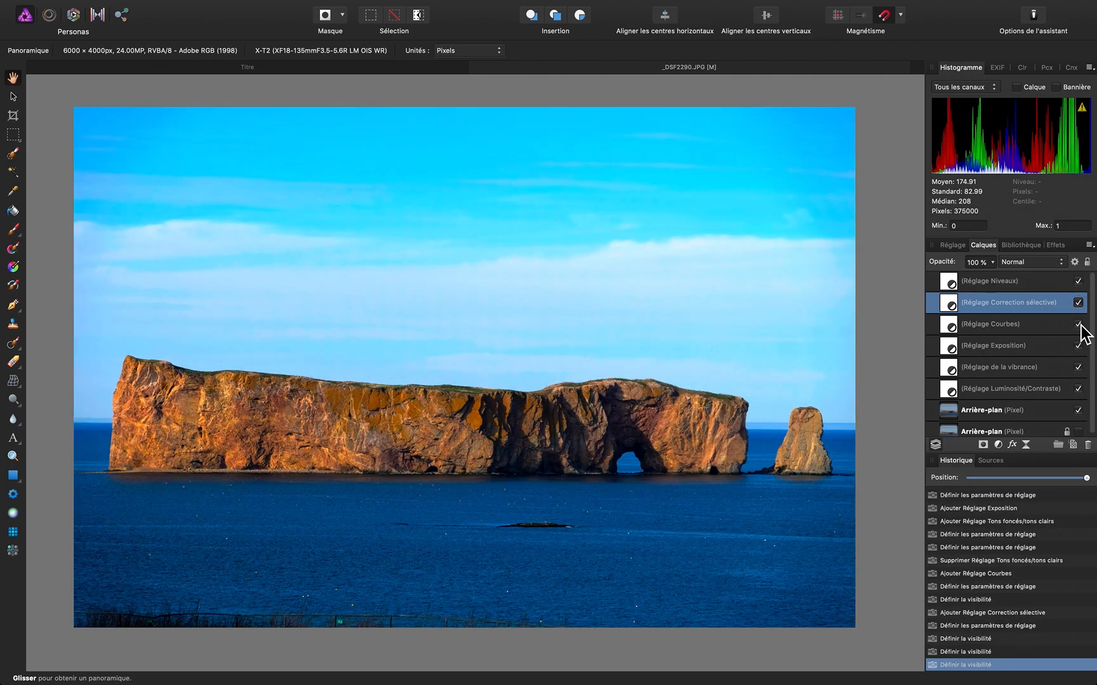
- Compare the photo with and without the Exposition adjustment, and delete its layer
{"action": "left_click", "coordinate": [1079, 346]}
{"action": "left_click", "coordinate": [1079, 346]}
{"action": "left_click", "coordinate": [1046, 350]}
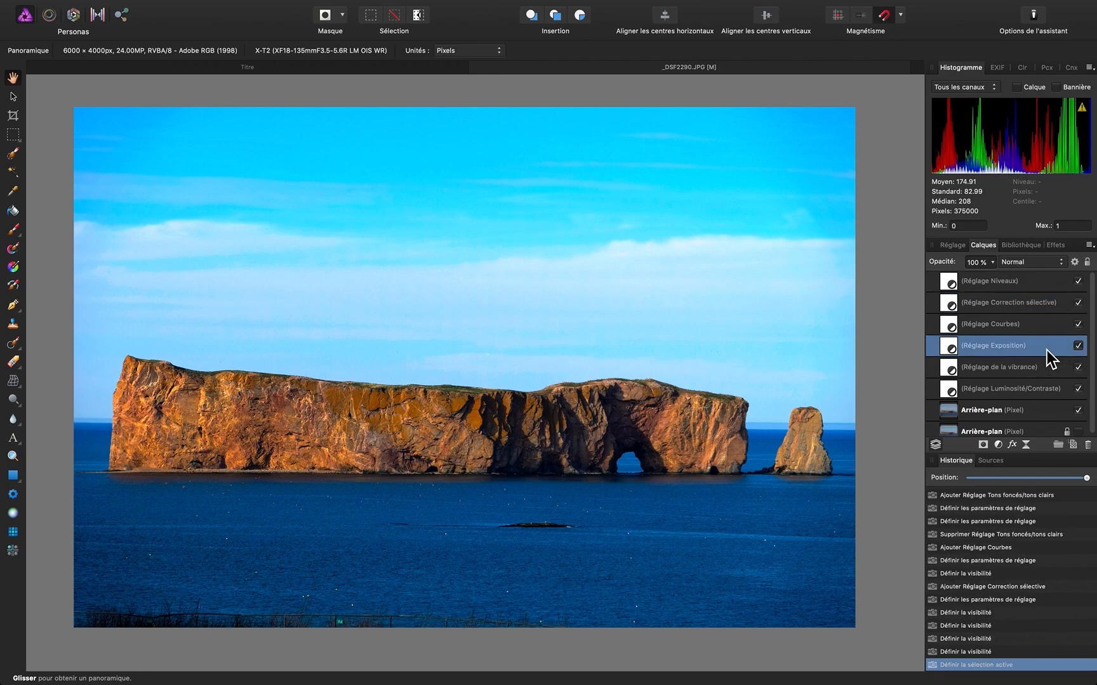
{"action": "key", "text": "Delete"}
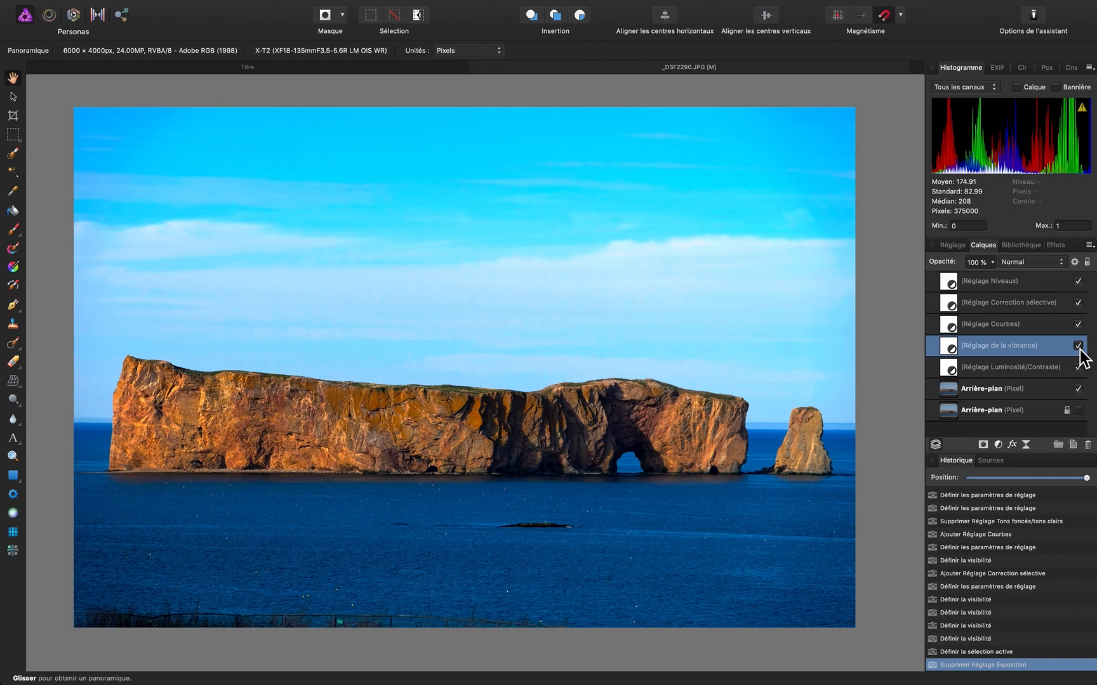
- Toggle the vibrance and Luminosité/Contraste layers off and on to compare their effects, leaving both visible
{"action": "left_click", "coordinate": [1077, 346]}
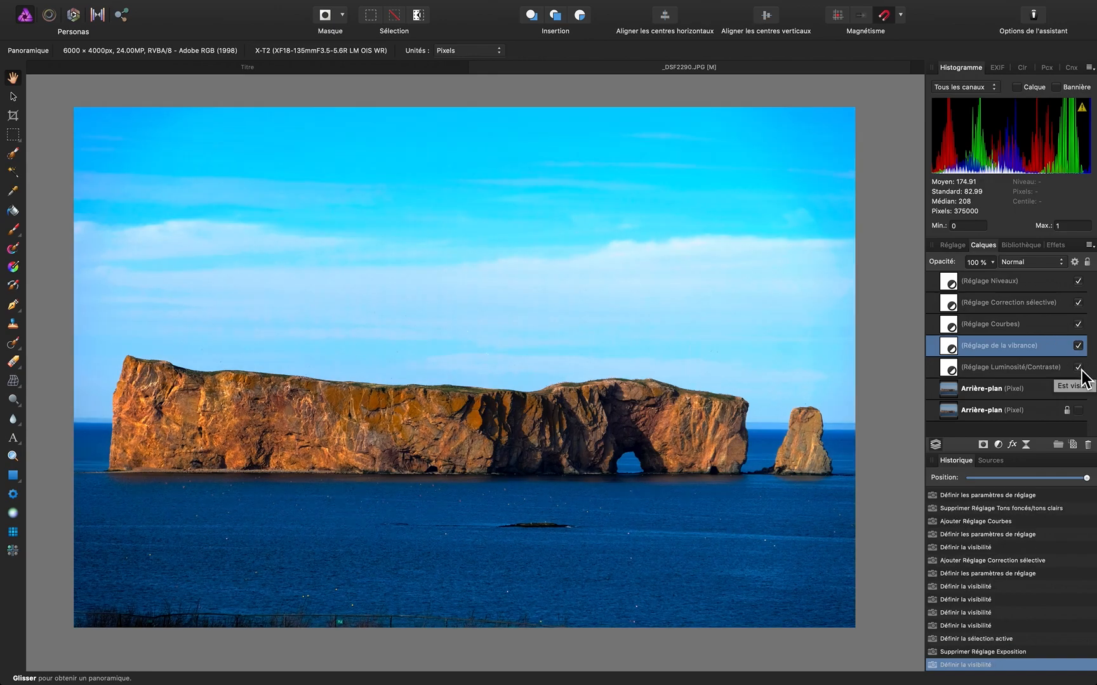
{"action": "left_click", "coordinate": [1081, 370]}
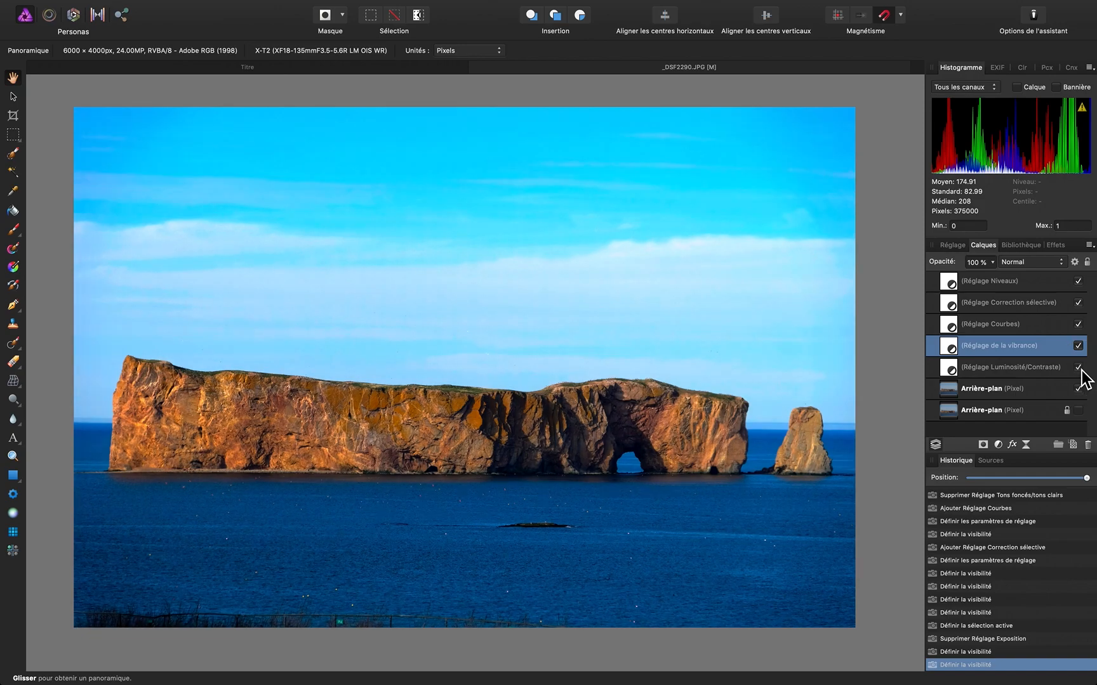
- Show the locked Arrière-plan layer and hide all the layers above it together to view the original photo
{"action": "left_click", "coordinate": [1078, 410]}
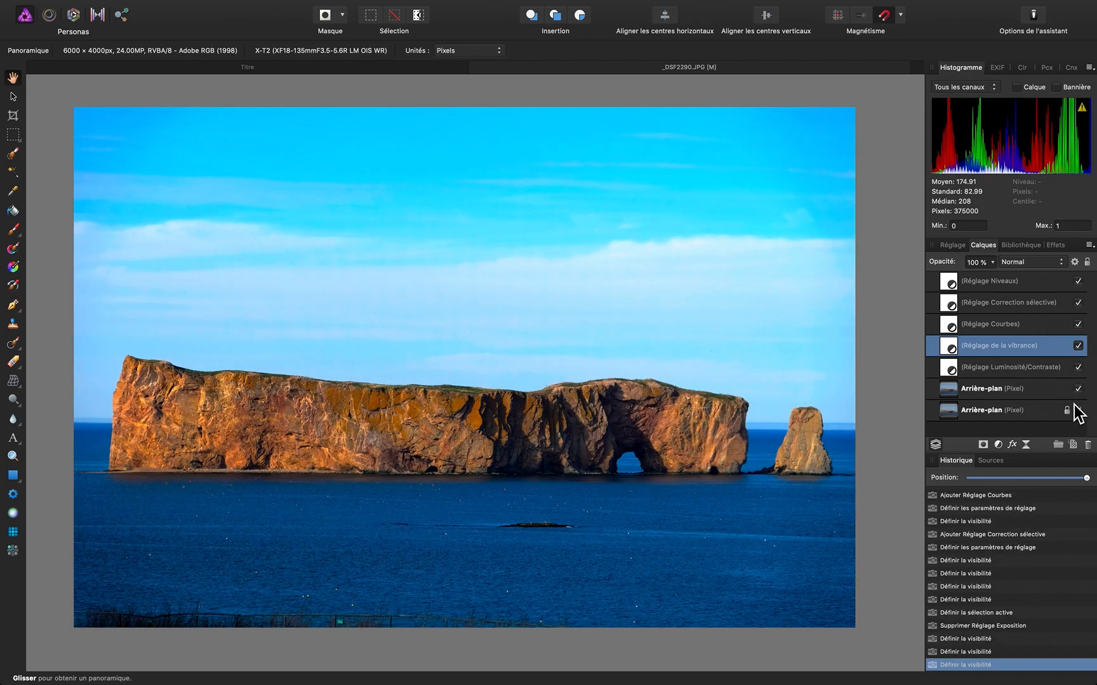
{"action": "left_click", "coordinate": [1038, 394]}
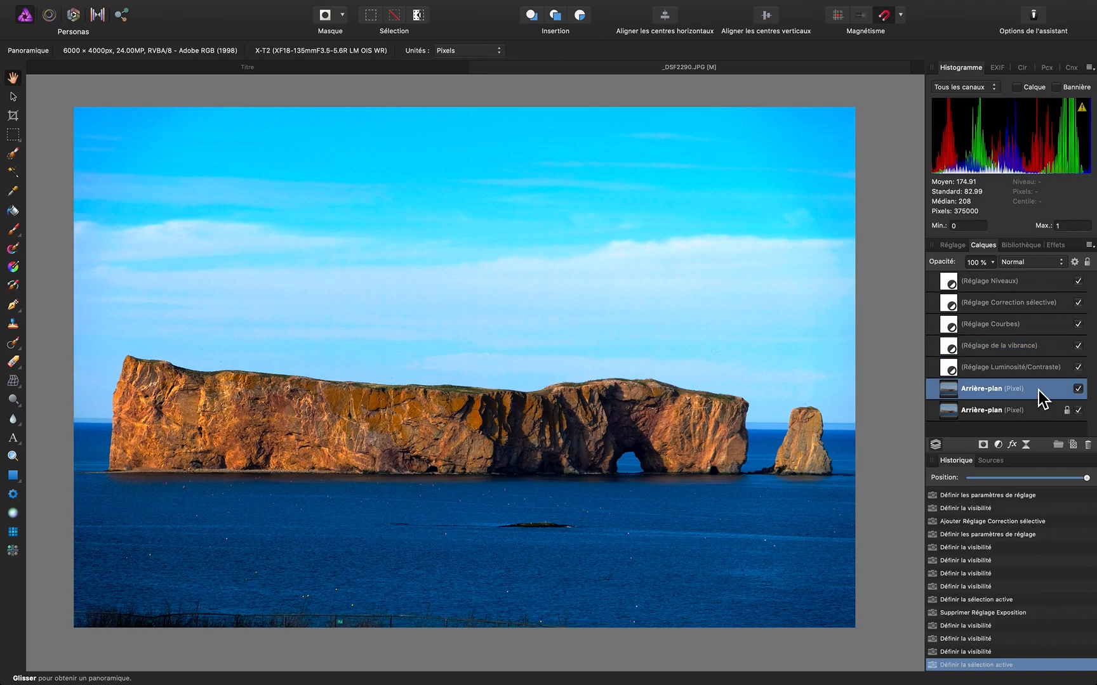
{"action": "left_click", "coordinate": [1024, 279], "text": "shift"}
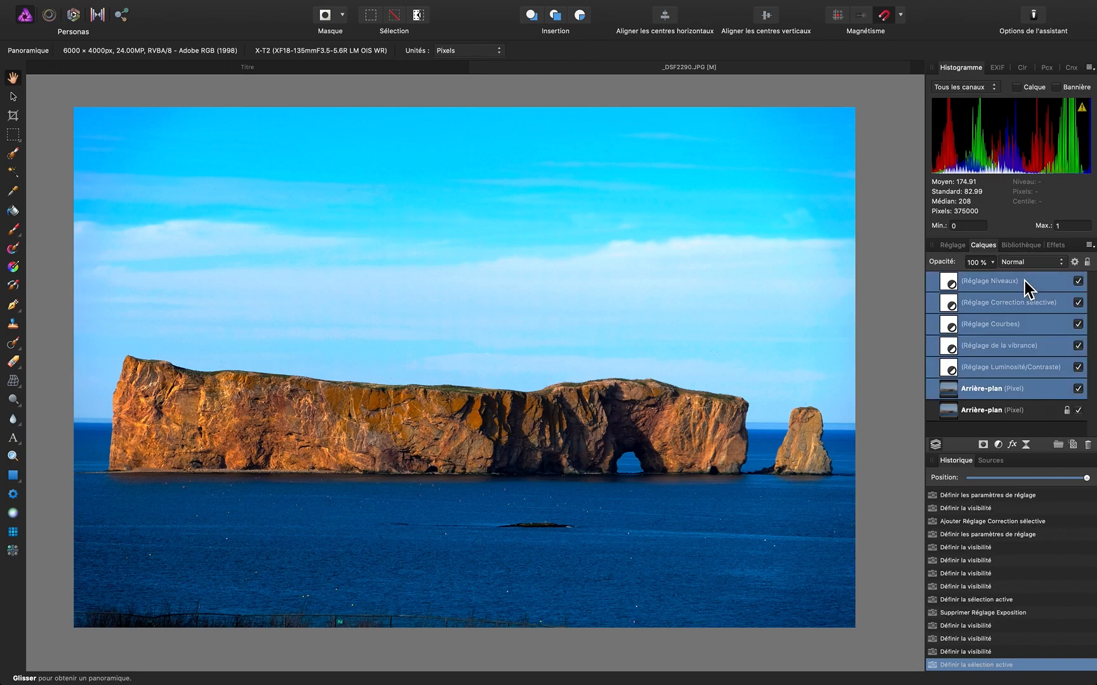
{"action": "left_click", "coordinate": [1082, 283]}
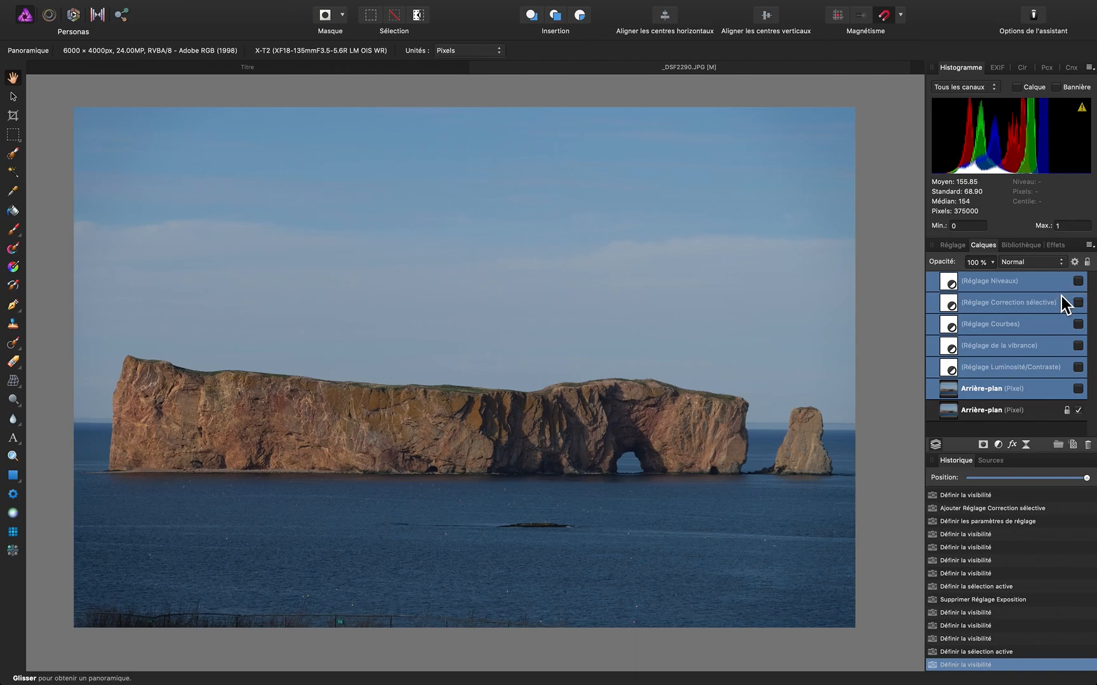
- Make all the hidden layers above the locked Arrière-plan visible again and set the vibrance adjustment to 50 %
{"action": "left_click", "coordinate": [1077, 281]}
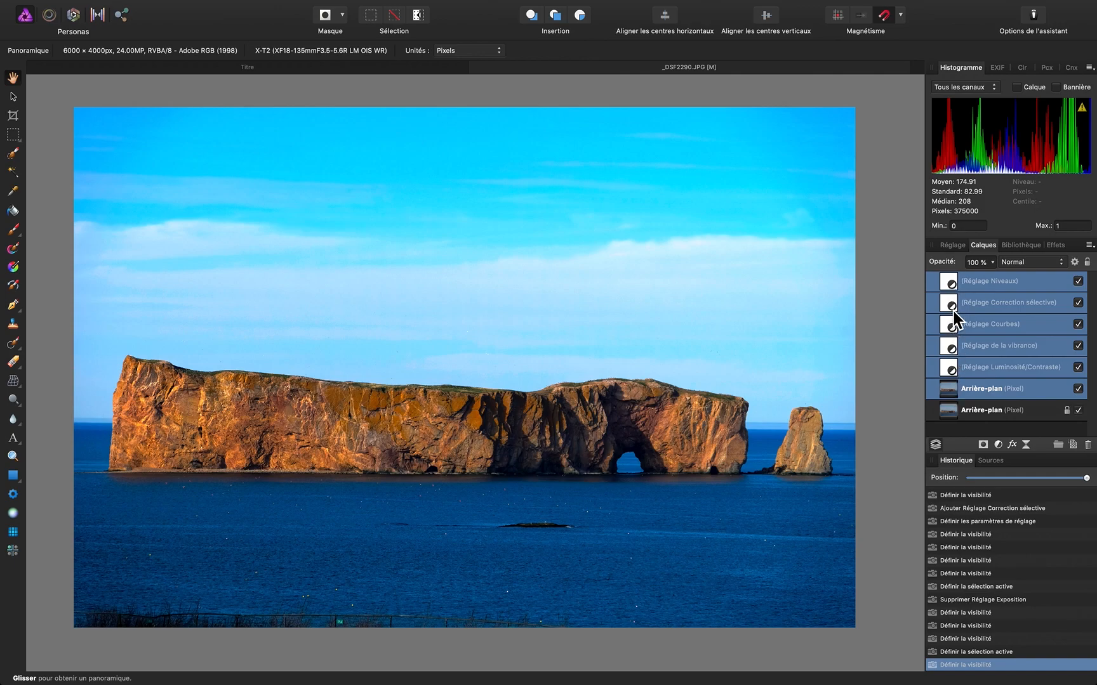
{"action": "double_click", "coordinate": [951, 346]}
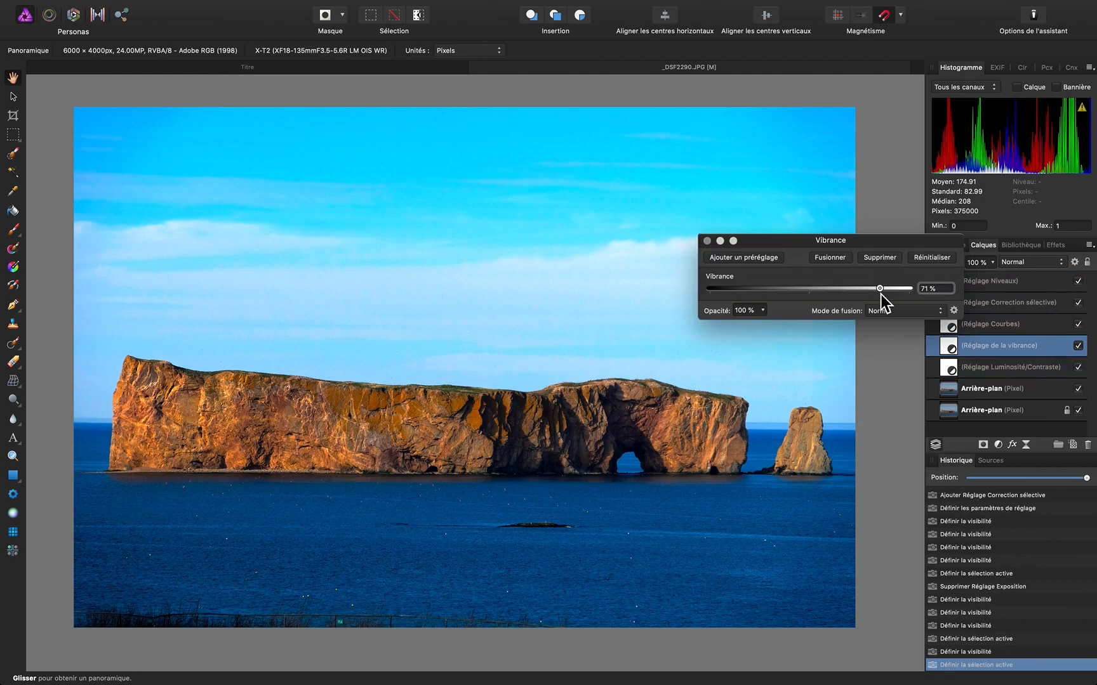
{"action": "left_click_drag", "start_coordinate": [881, 292], "coordinate": [736, 286]}
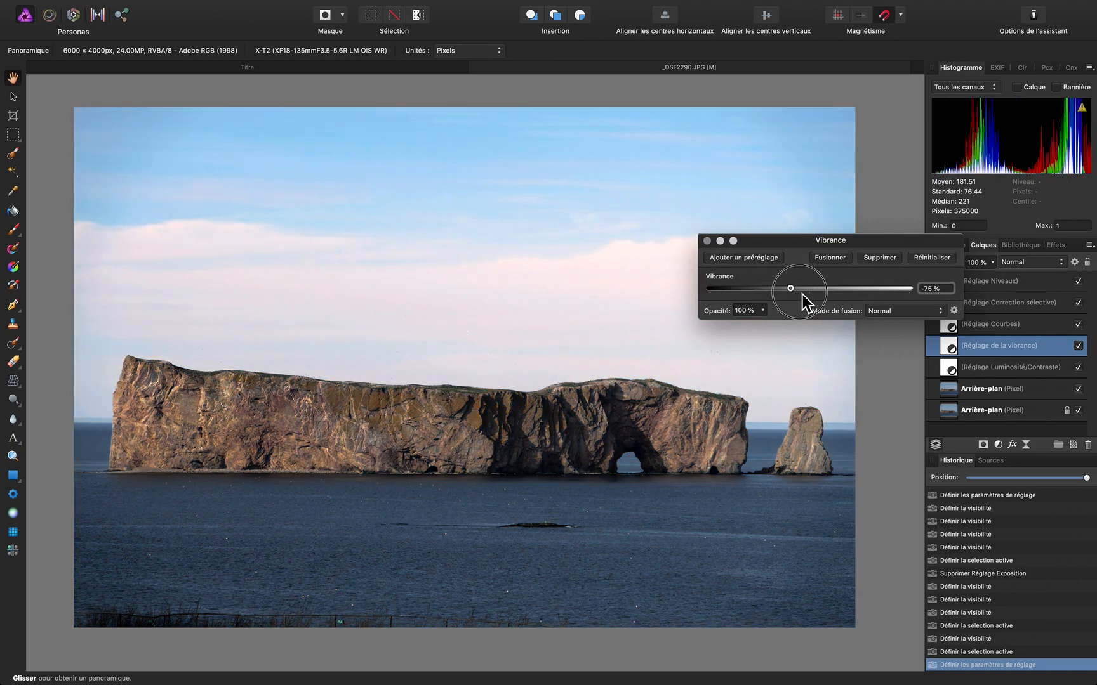
{"action": "left_click_drag", "start_coordinate": [802, 294], "coordinate": [857, 297]}
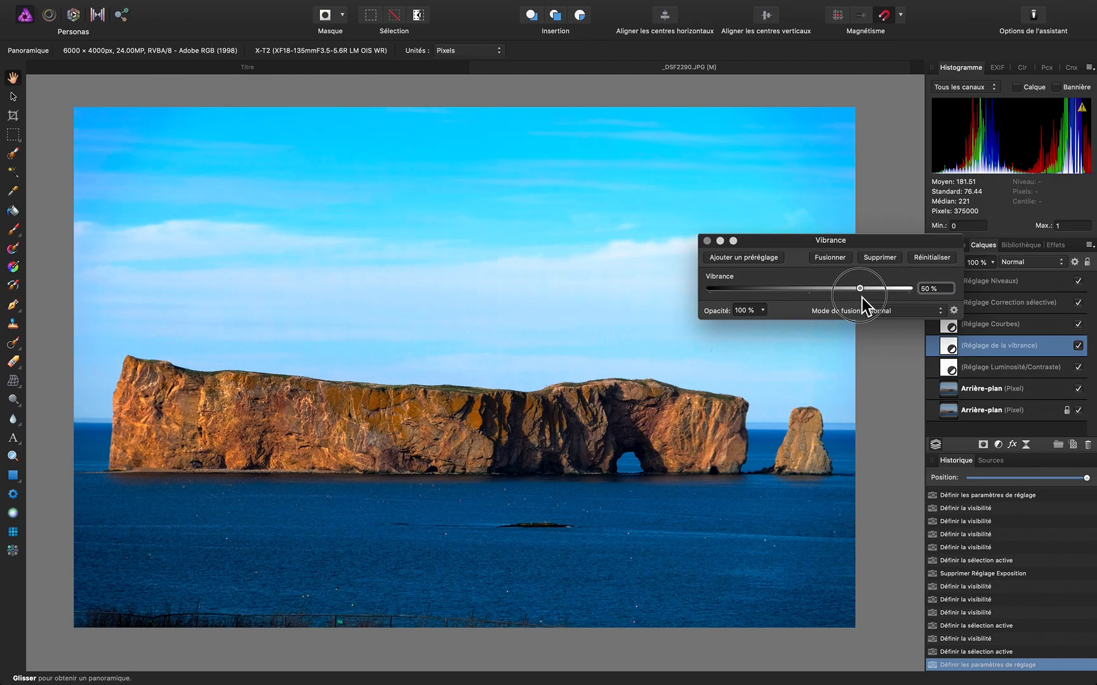
{"action": "left_click", "coordinate": [708, 242]}
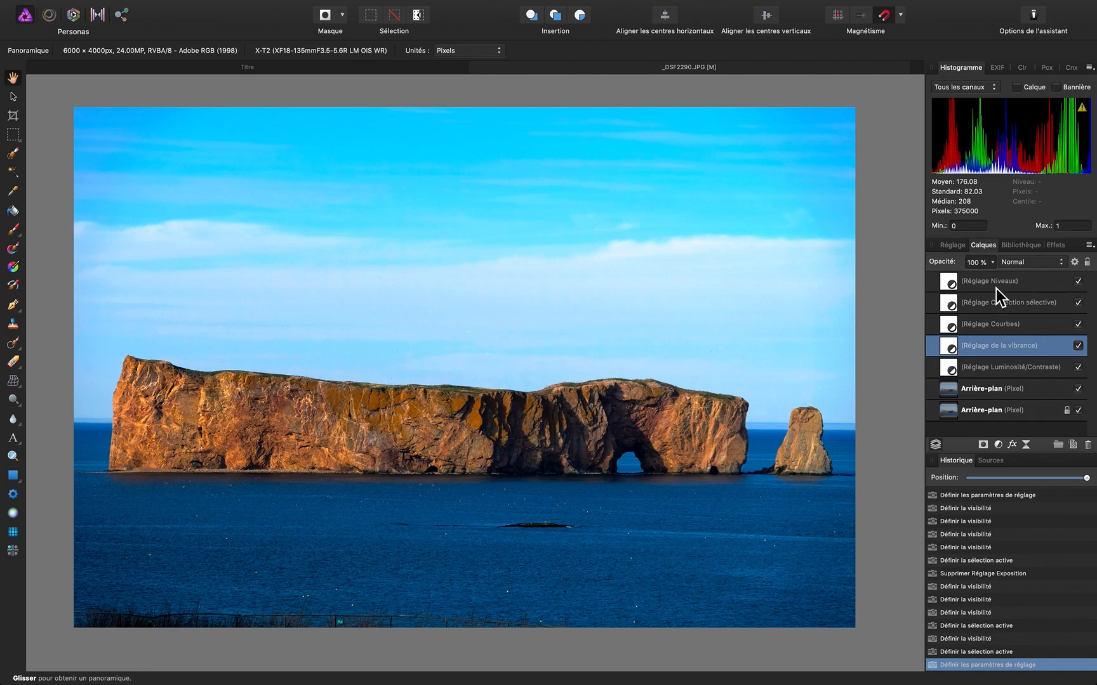
- Select the Courbes adjustment layer and show the start of the list of available adjustments
{"action": "left_click", "coordinate": [990, 328]}
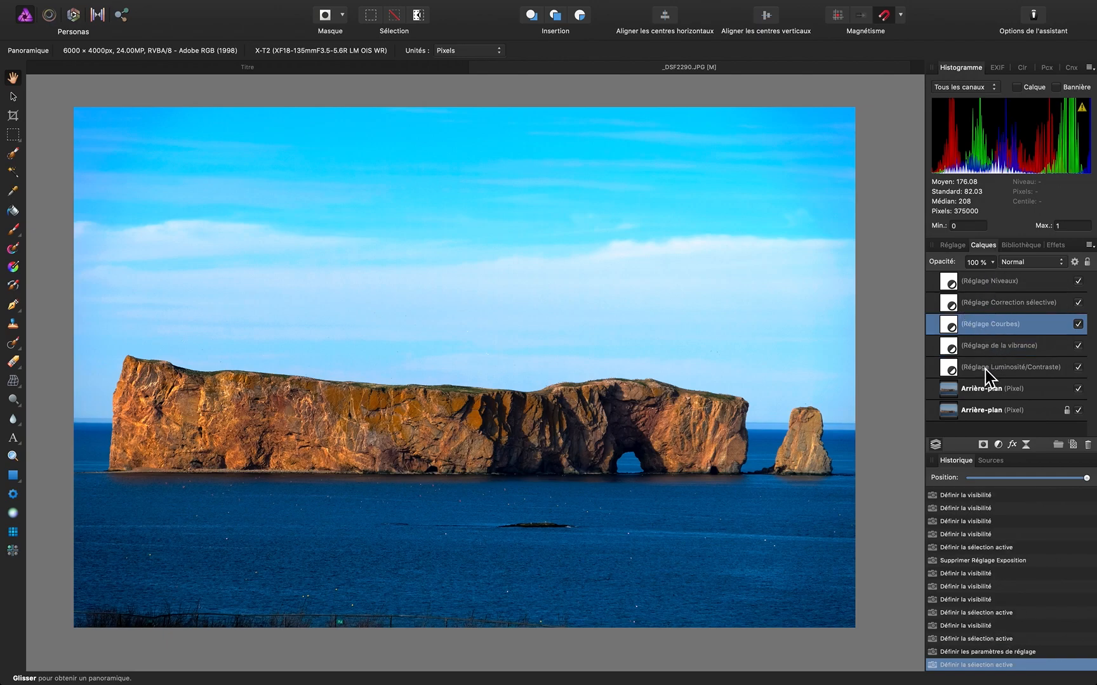
{"action": "left_click", "coordinate": [953, 246]}
{"action": "scroll", "coordinate": [961, 295], "scroll_direction": "up", "scroll_amount": 5}
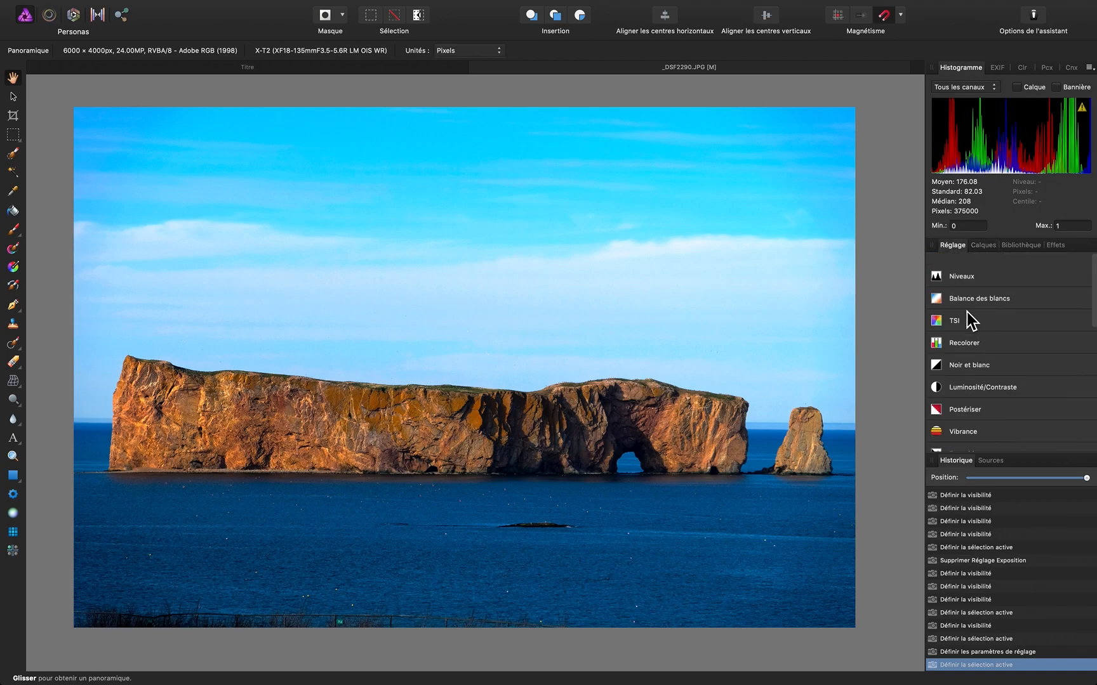